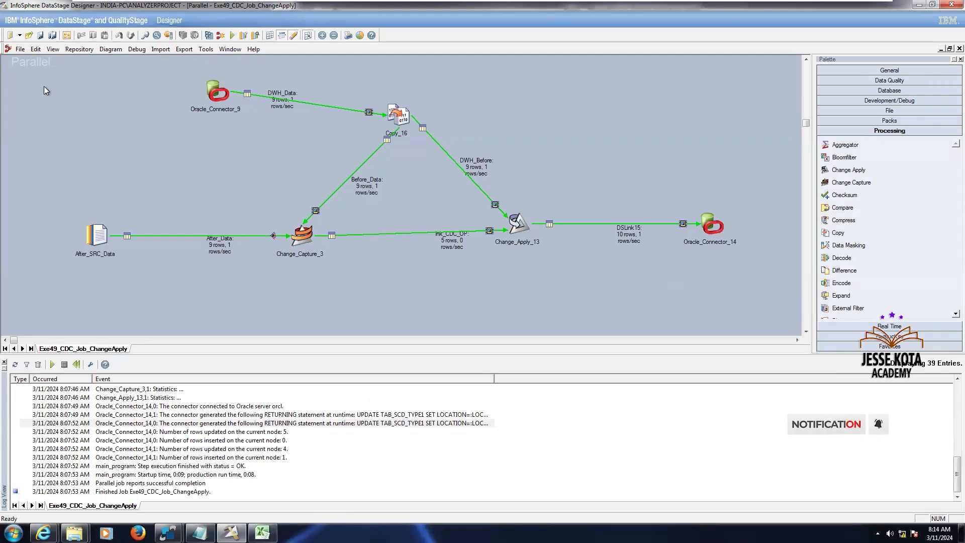
# Save a copy of the job as Exe50_CDC_Job_ChangeApply_FixedWidth_File in the \Jobs\Feb24 folder
pyautogui.click(20, 50)
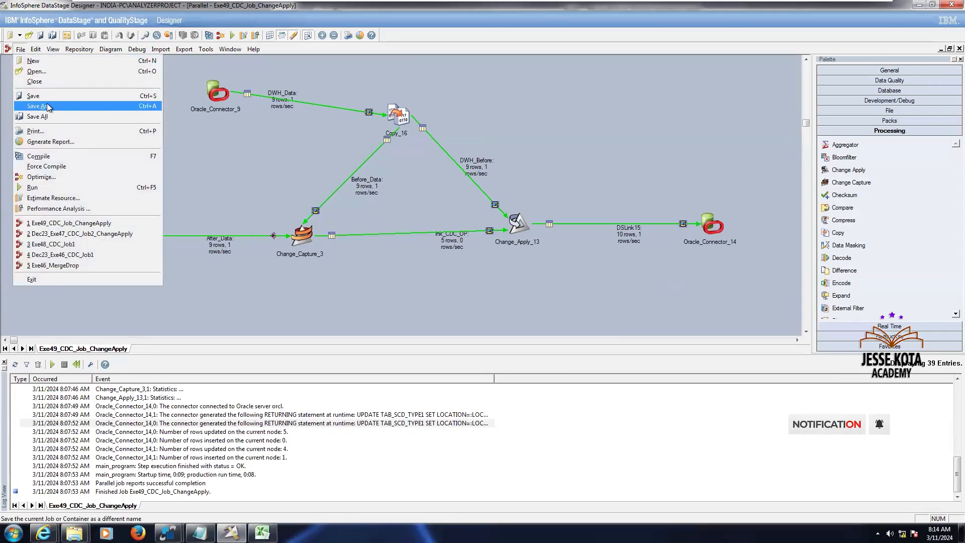
pyautogui.click(47, 106)
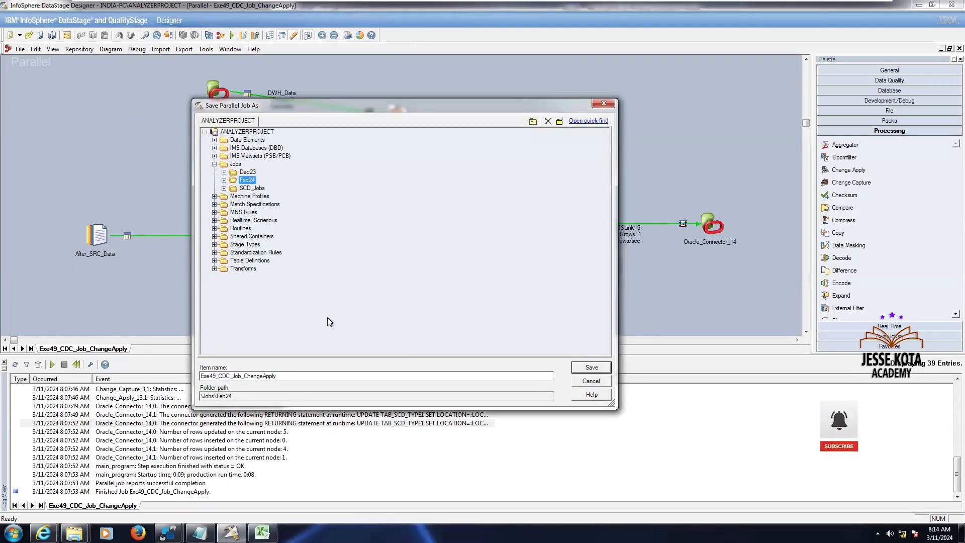
pyautogui.press('Return')
pyautogui.click(561, 296)
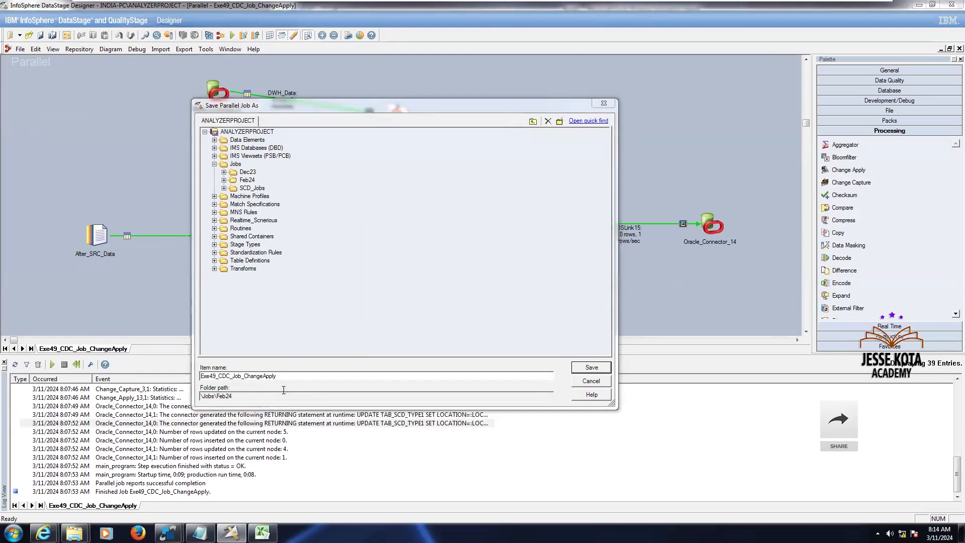
pyautogui.click(215, 377)
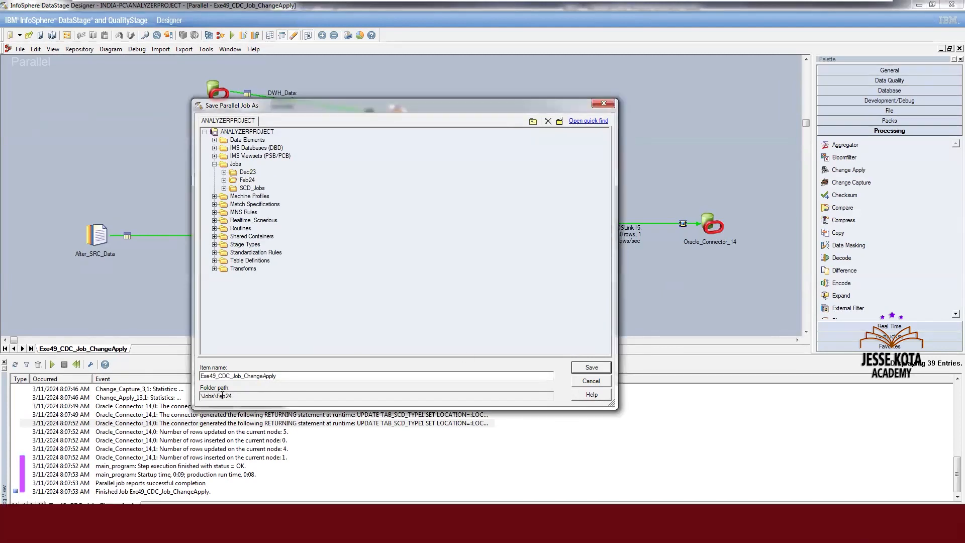
pyautogui.press('BackSpace')
pyautogui.press('BackSpace')
pyautogui.write('50')
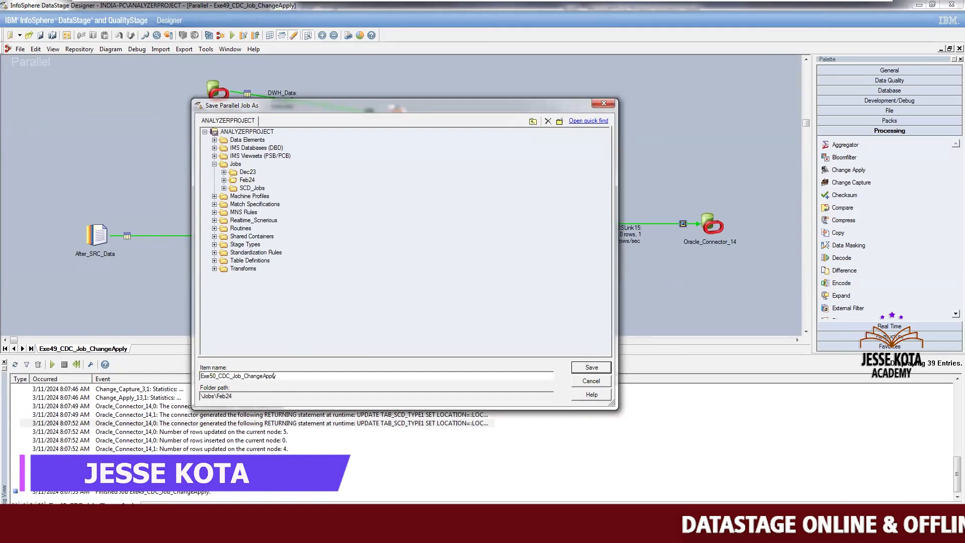
pyautogui.write('_Fix')
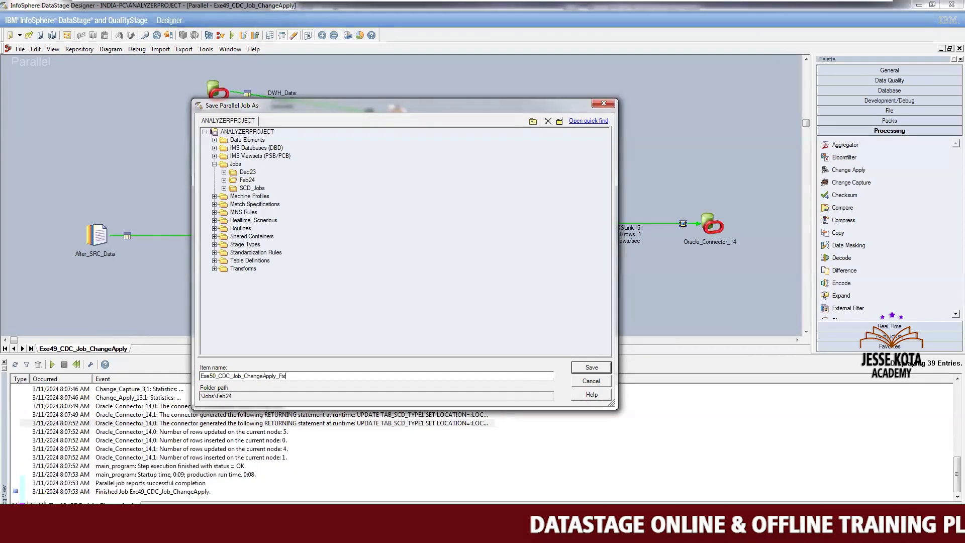
pyautogui.write('edWid')
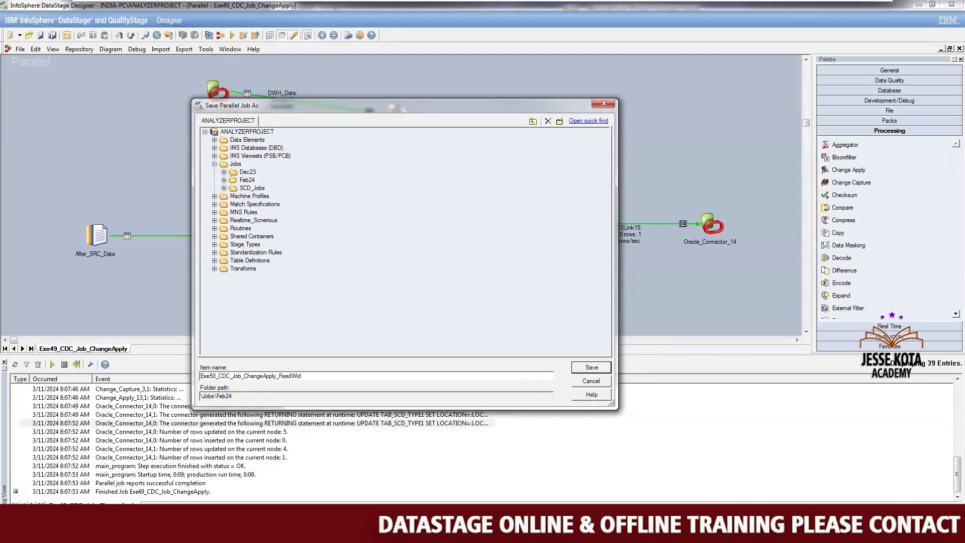
pyautogui.write('th_File')
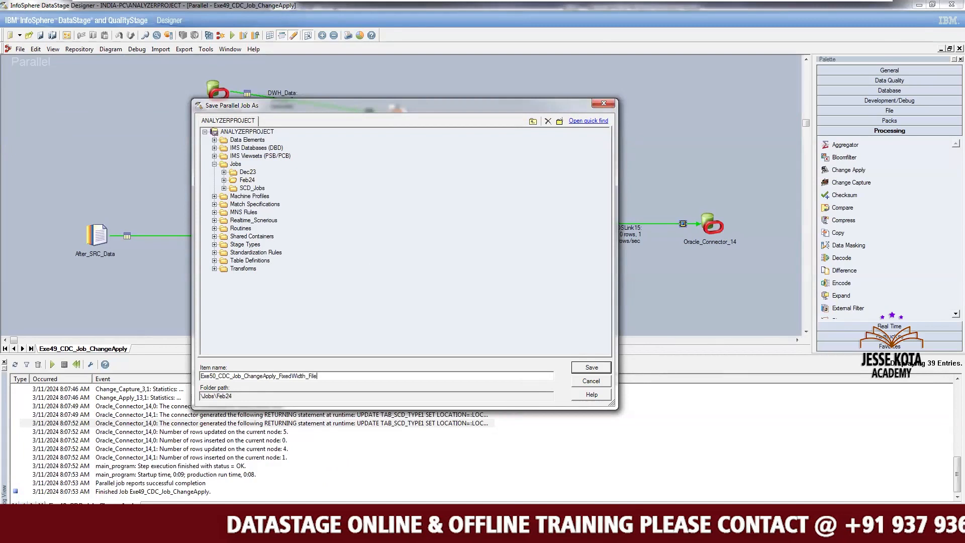
pyautogui.click(592, 367)
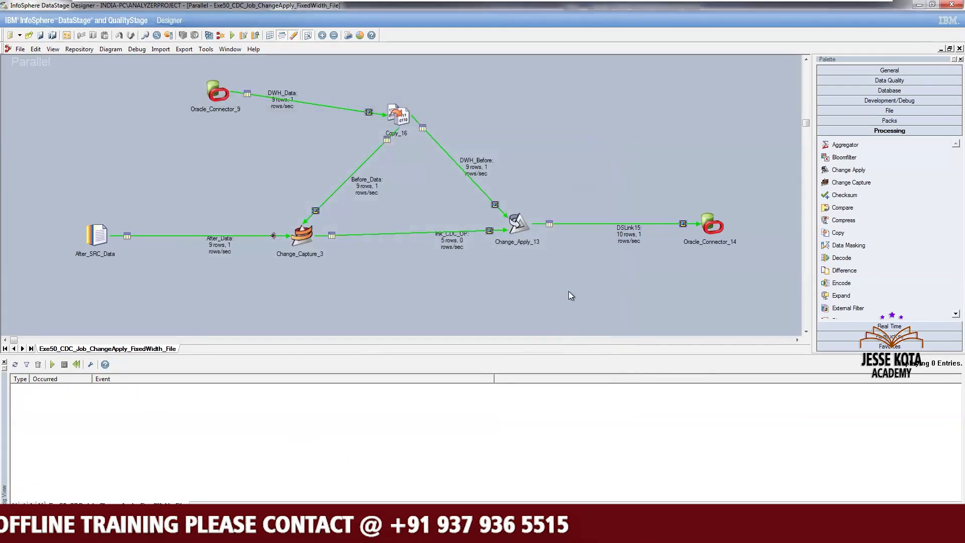
# Delete the Oracle_Connector_14 target stage and place a Sequential File stage at the end of the DSLink15 link instead
pyautogui.moveTo(659, 174); pyautogui.dragTo(760, 287)
pyautogui.press('Delete')
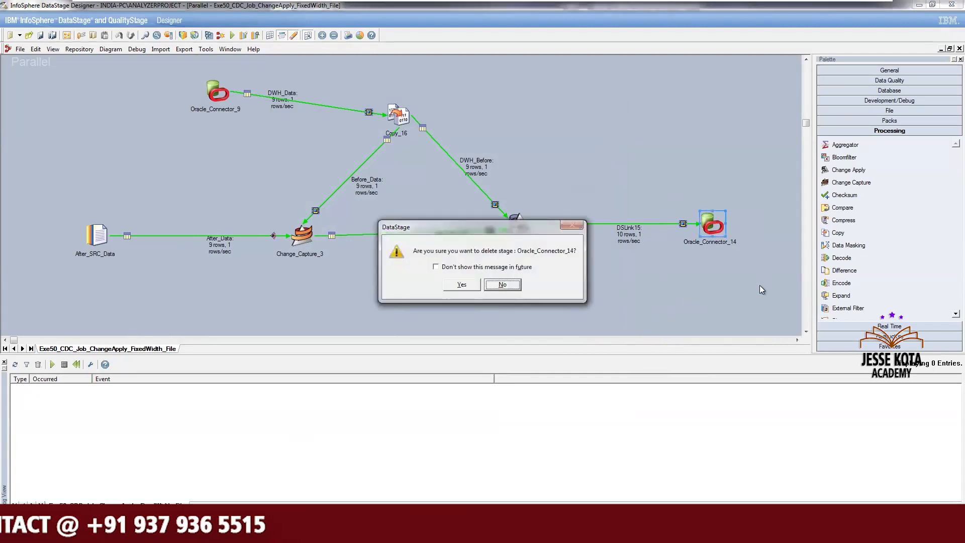
pyautogui.click(460, 285)
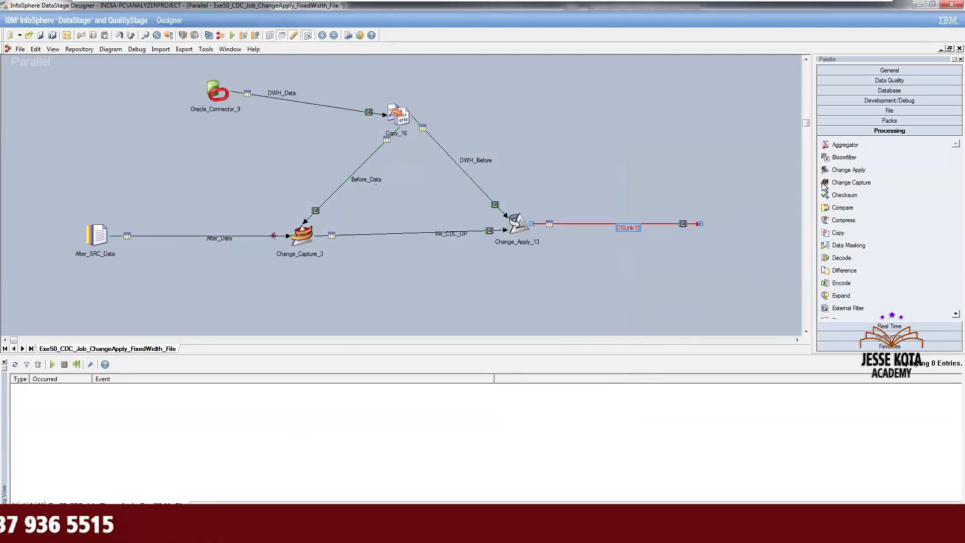
pyautogui.click(889, 111)
pyautogui.moveTo(849, 187); pyautogui.dragTo(680, 213)
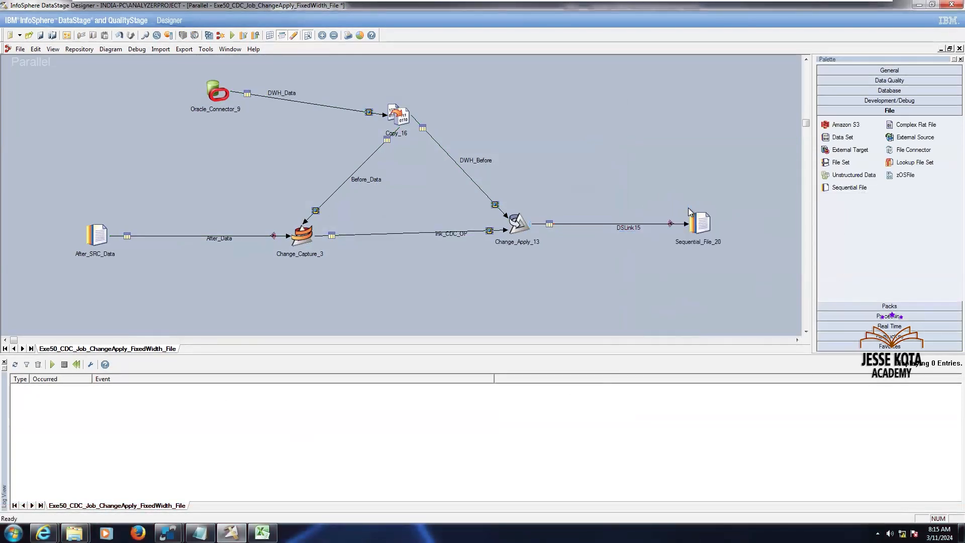
# Set the new Sequential File stage's target file to CDC_FixedWidth_File.txt in the C:\Target folder on the server
pyautogui.doubleClick(701, 222)
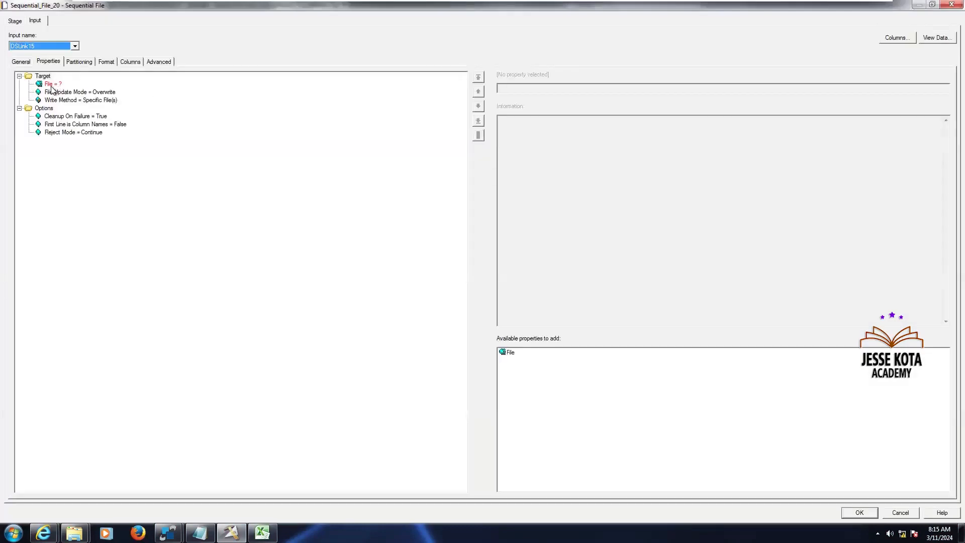
pyautogui.click(51, 84)
pyautogui.click(944, 89)
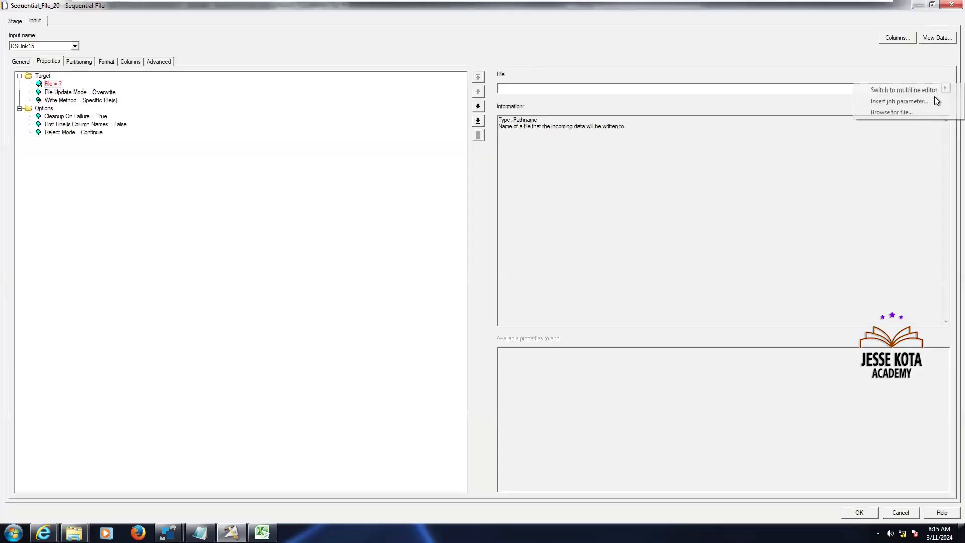
pyautogui.click(906, 115)
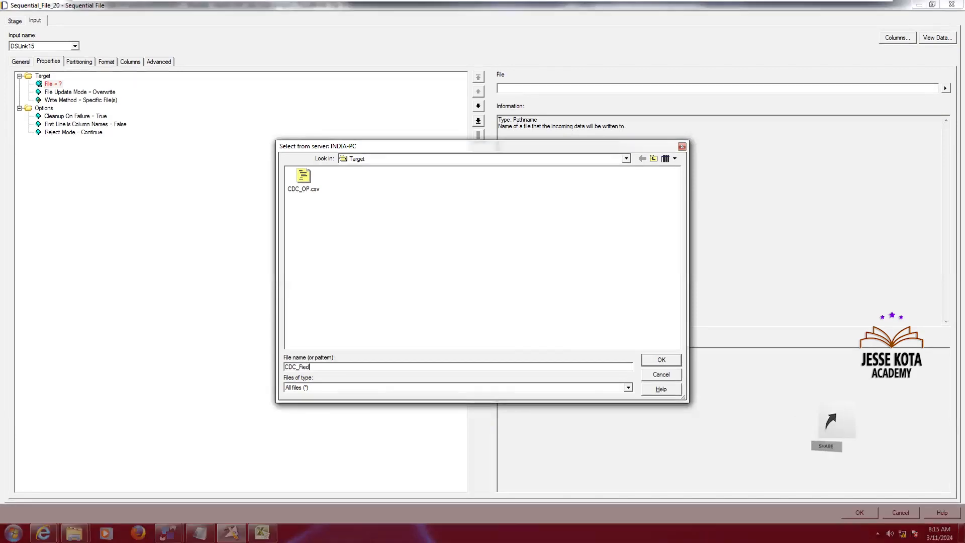
pyautogui.press('BackSpace')
pyautogui.write('xedW')
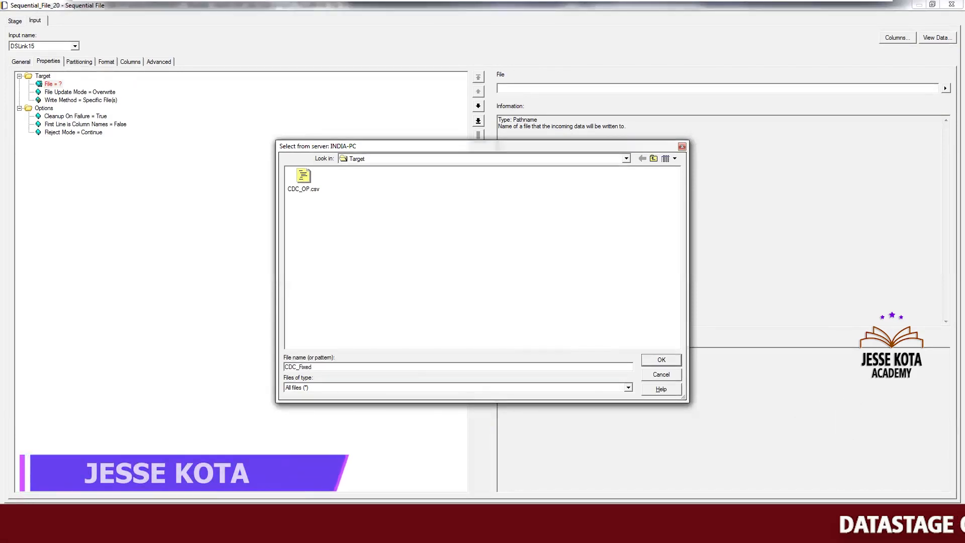
pyautogui.write('idth_File')
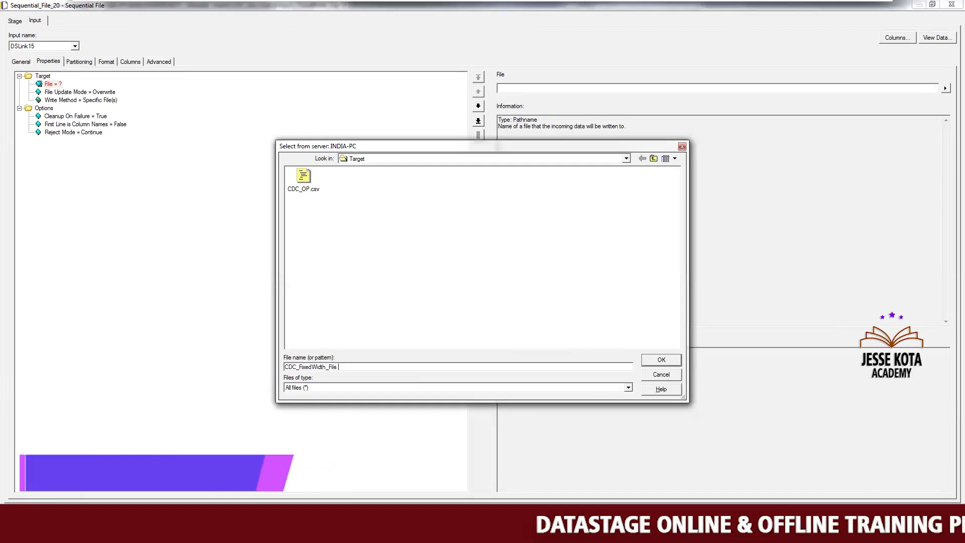
pyautogui.write('.txt')
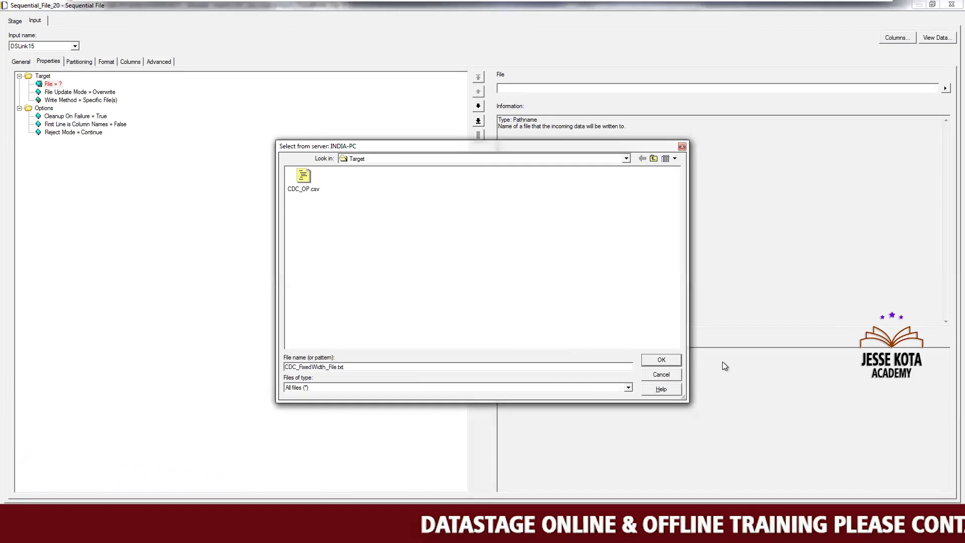
pyautogui.click(661, 360)
# In the target file's format, set the field default delimiter to none and remove the Quote property
pyautogui.click(111, 124)
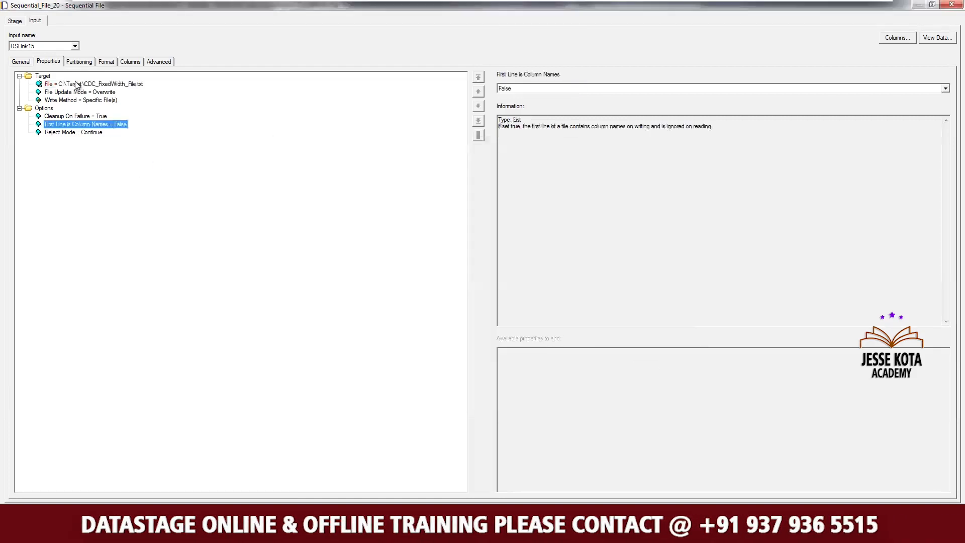
pyautogui.click(81, 62)
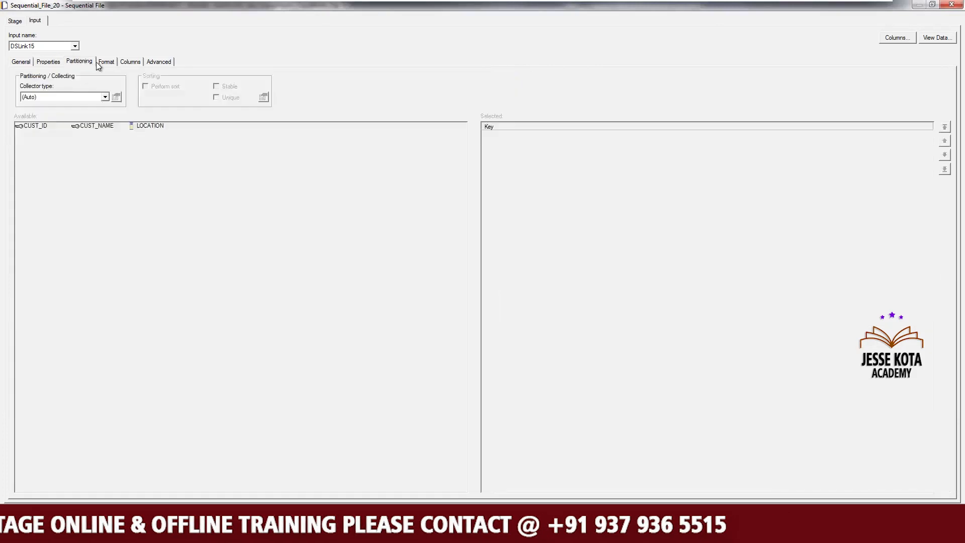
pyautogui.click(106, 61)
pyautogui.click(77, 90)
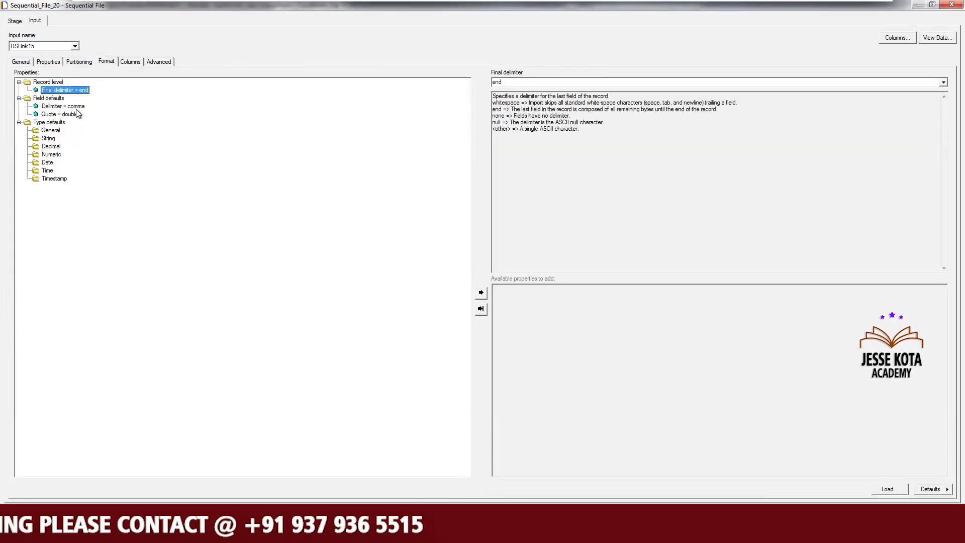
pyautogui.click(62, 106)
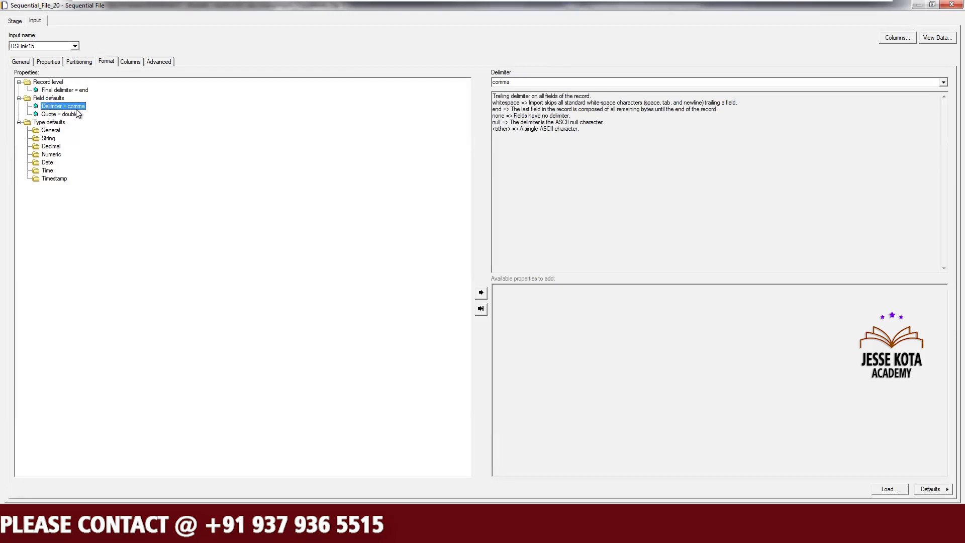
pyautogui.click(934, 83)
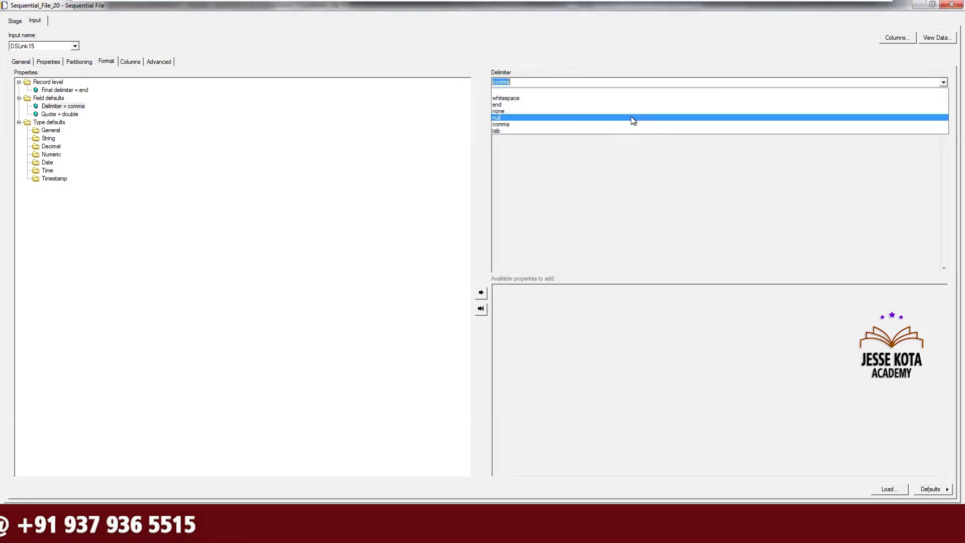
pyautogui.click(535, 104)
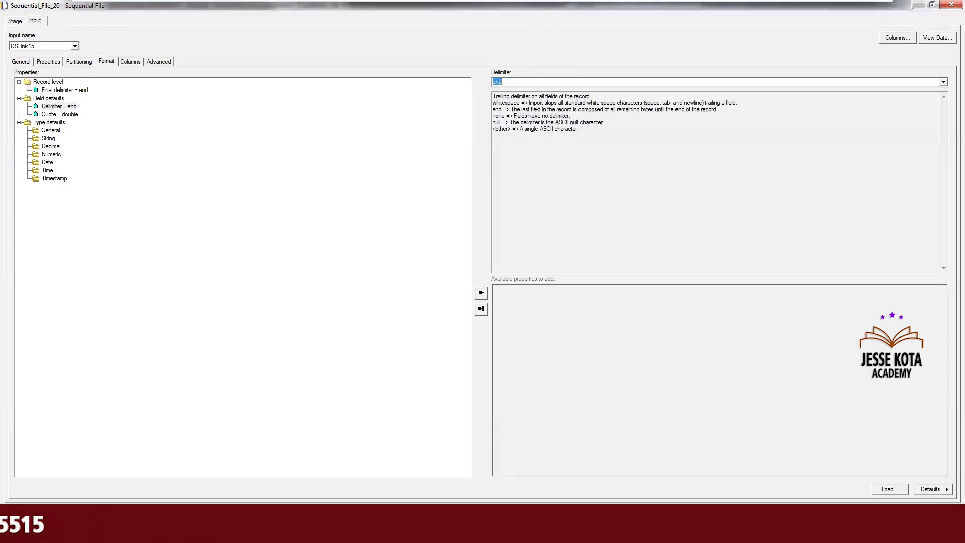
pyautogui.click(939, 83)
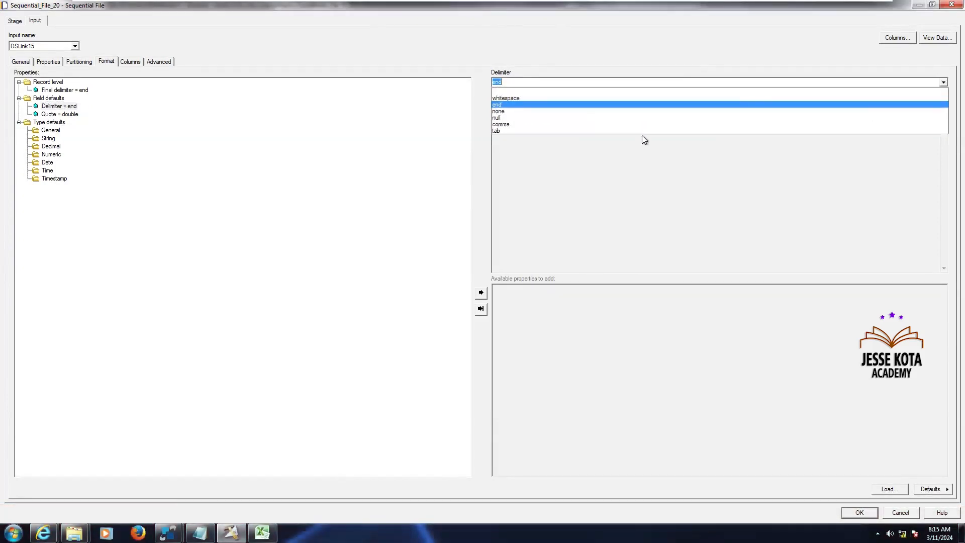
pyautogui.click(520, 111)
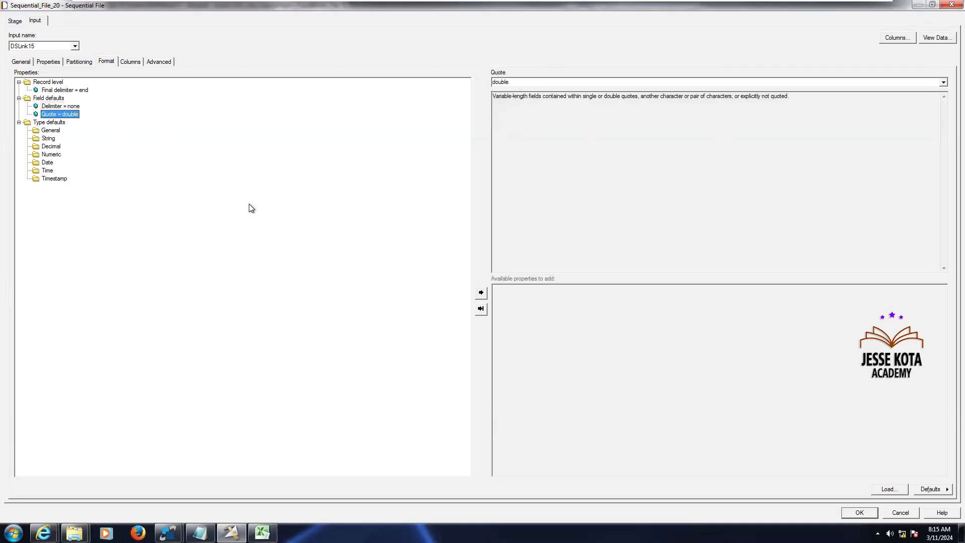
pyautogui.press('Delete')
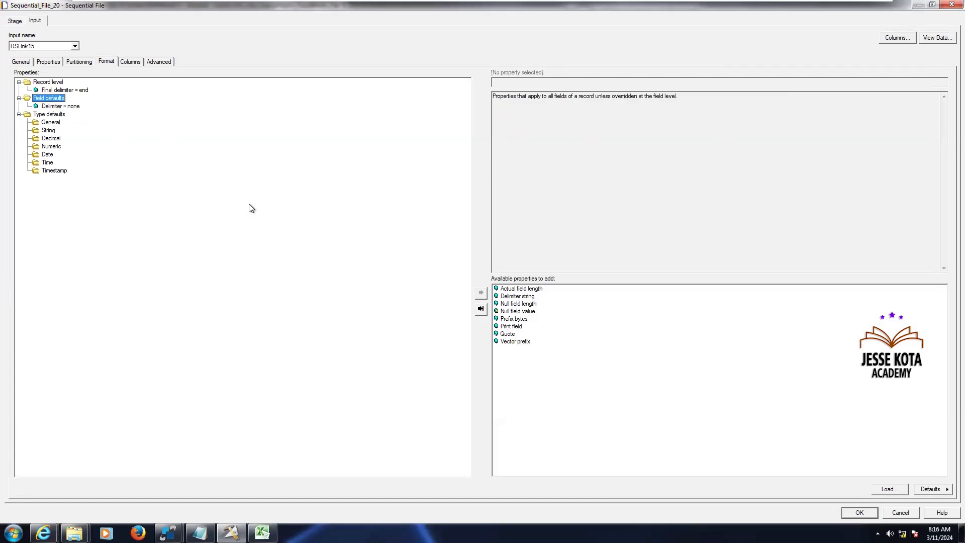
# Change the SQL type of the CUST_NAME and LOCATION columns to Char and close the stage editor
pyautogui.click(126, 62)
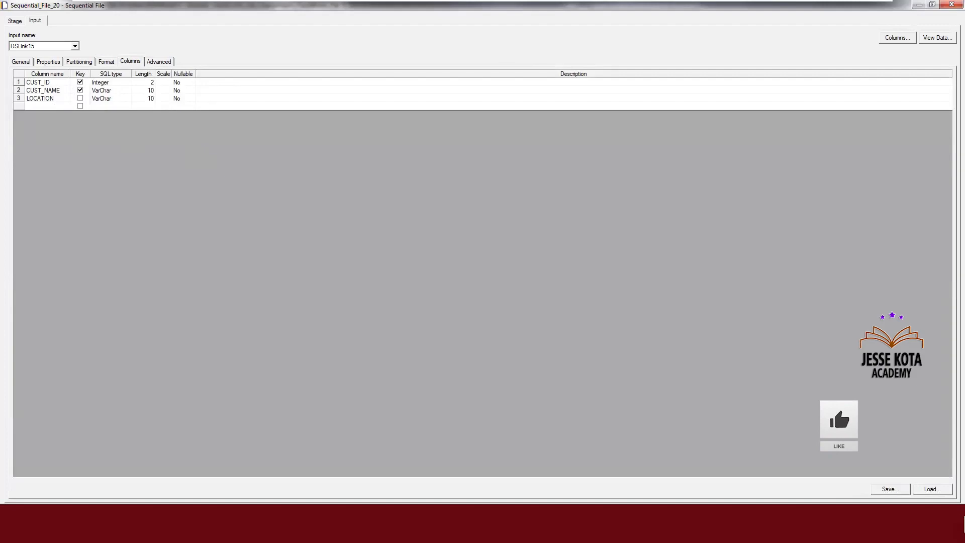
pyautogui.click(116, 94)
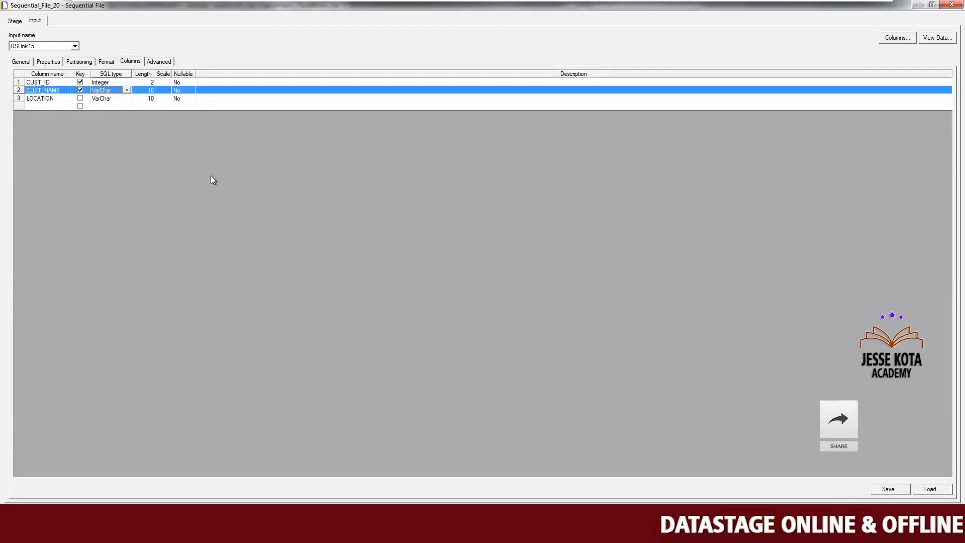
pyautogui.press('c')
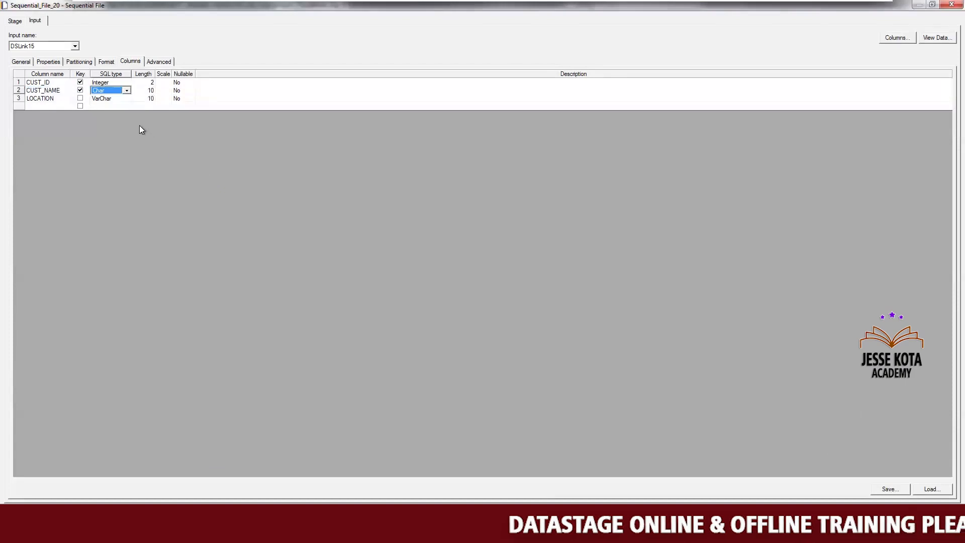
pyautogui.click(123, 100)
pyautogui.press('c')
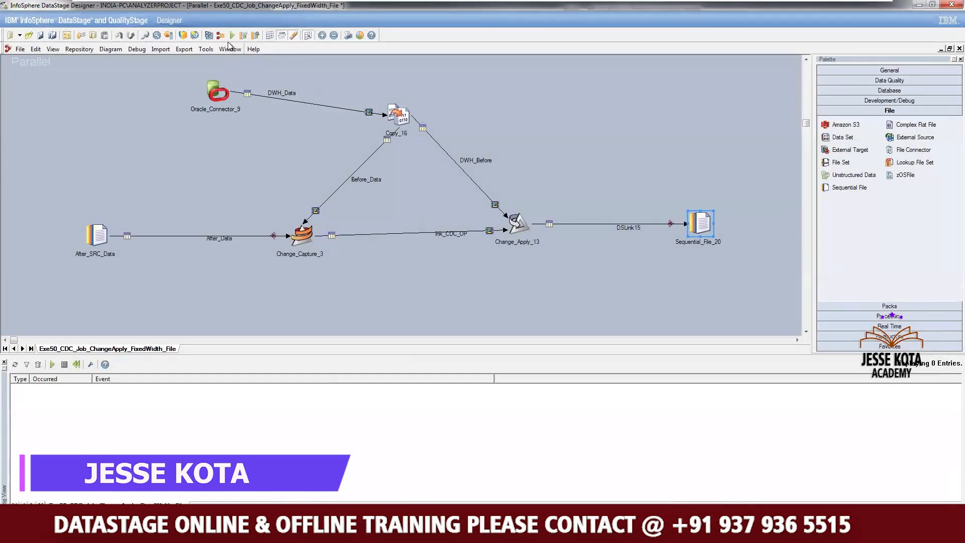
# Reopen the Sequential File stage's column definitions and change the CUST_ID column's SQL type to Char
pyautogui.doubleClick(700, 224)
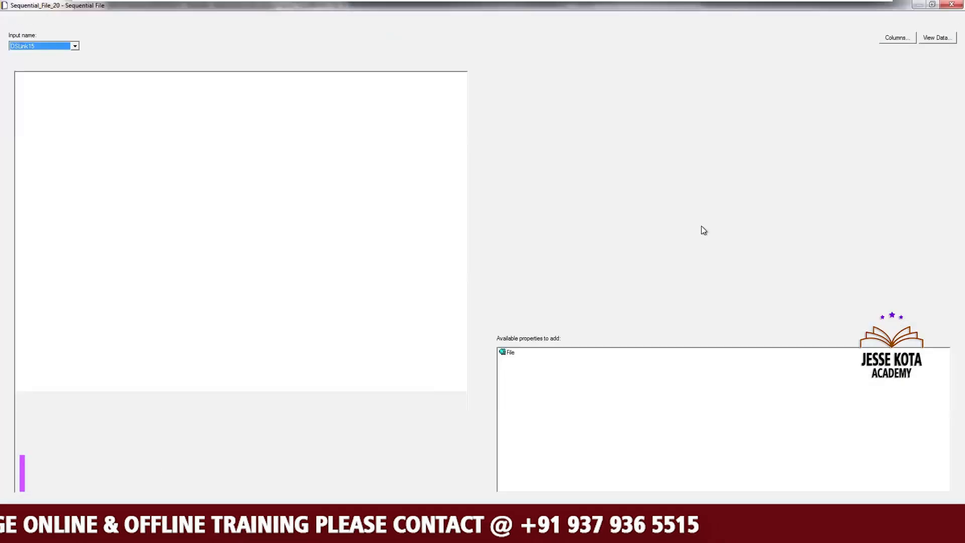
pyautogui.click(128, 61)
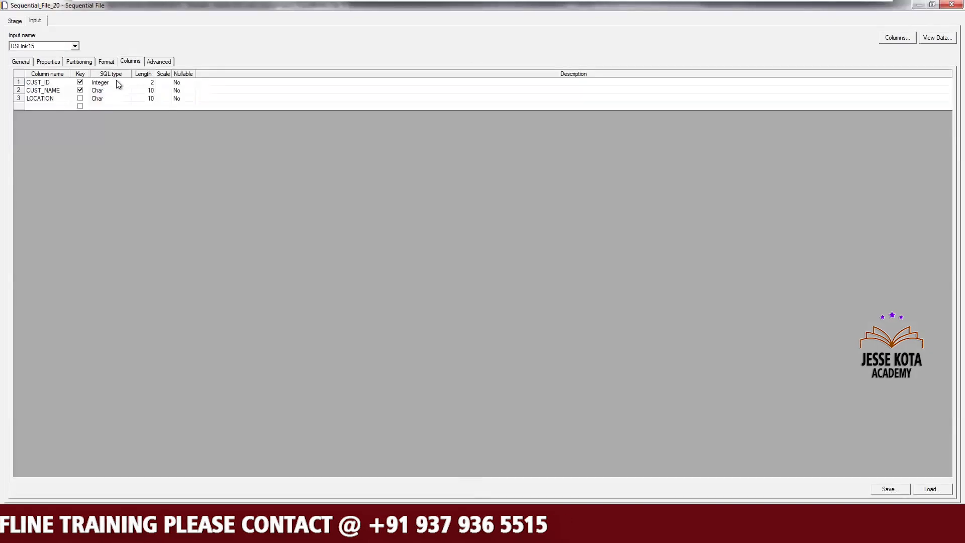
pyautogui.click(116, 82)
pyautogui.press('c')
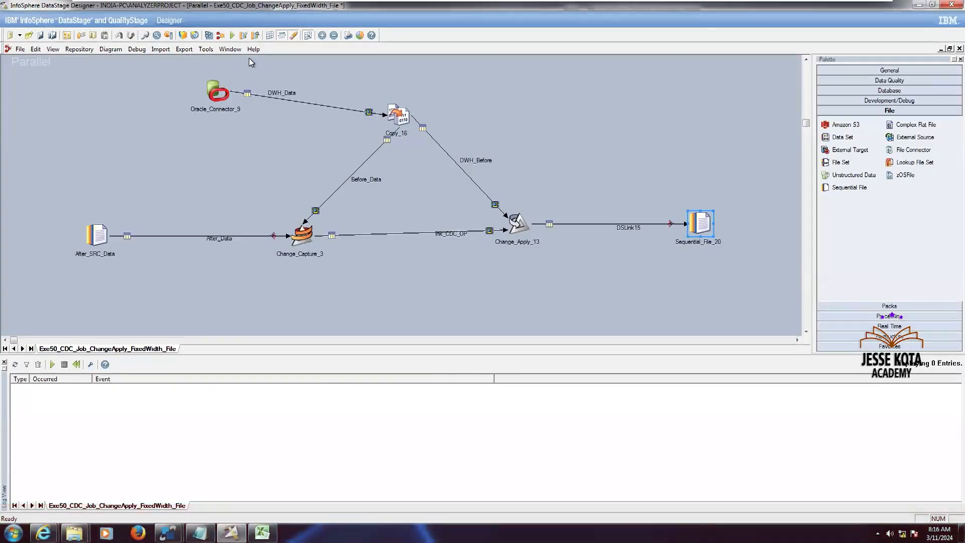
# Save and compile the modified fixed-width job, and run it with the predefined database parameters
pyautogui.click(234, 36)
pyautogui.click(525, 296)
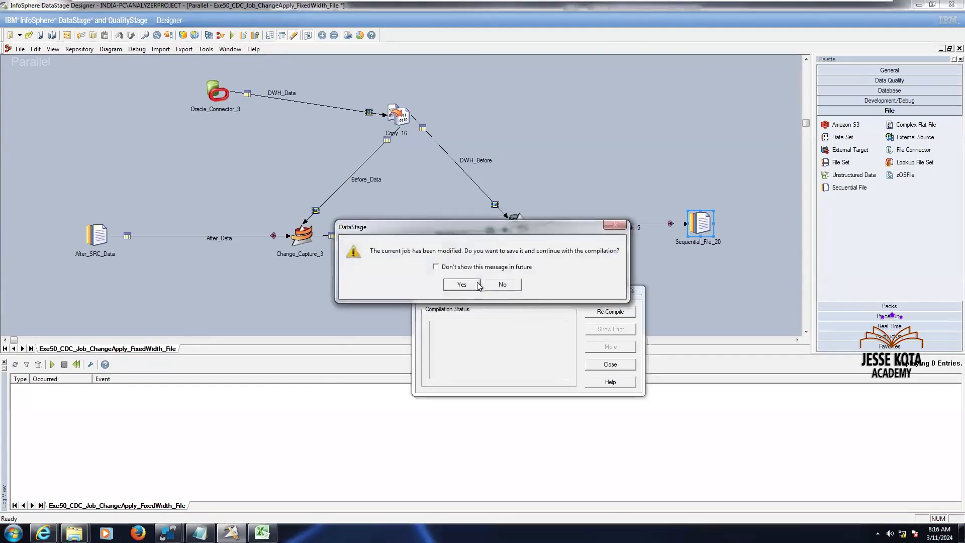
pyautogui.click(462, 284)
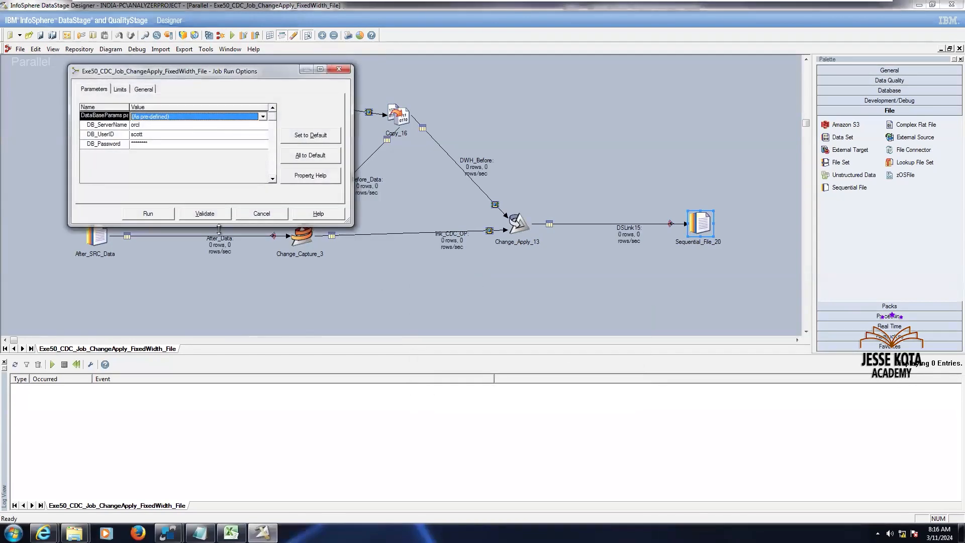
pyautogui.click(164, 213)
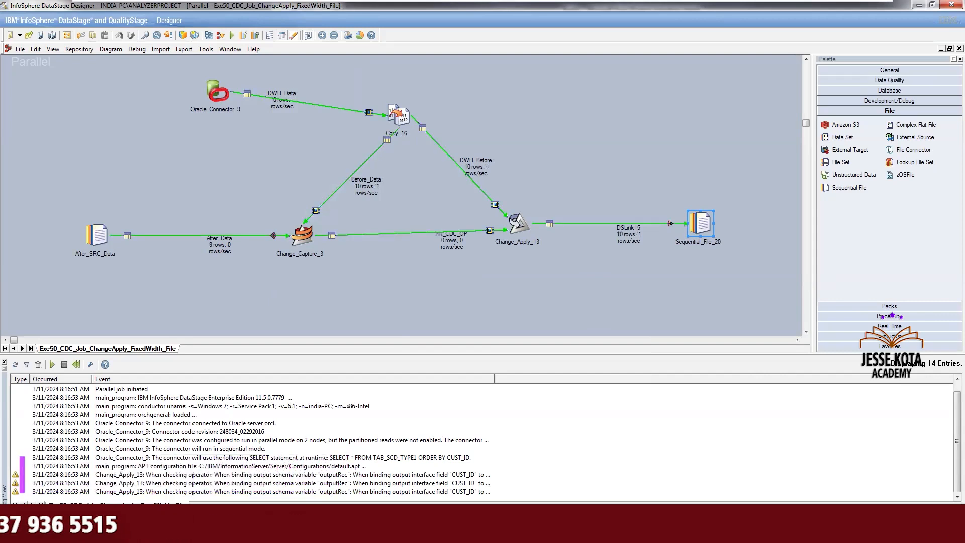
# Open CDC_FixedWidth_File from the C:\Target folder, check the column alignment of its rows, and close it
pyautogui.click(74, 533)
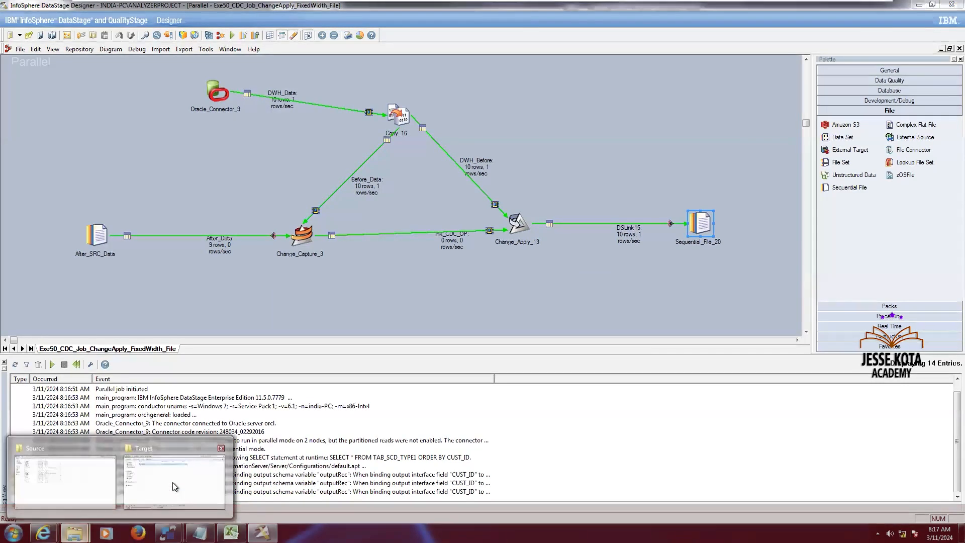
pyautogui.click(174, 485)
pyautogui.click(502, 193)
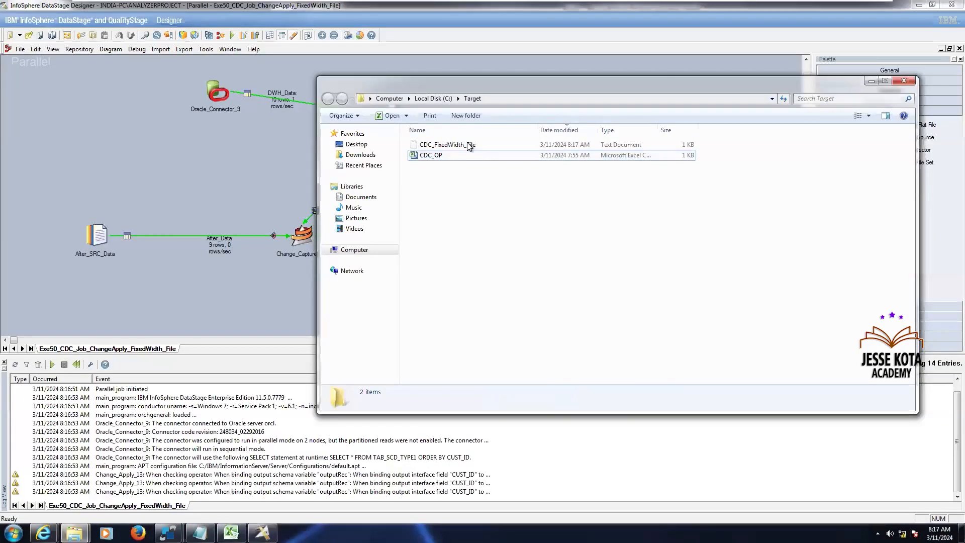
pyautogui.doubleClick(467, 145)
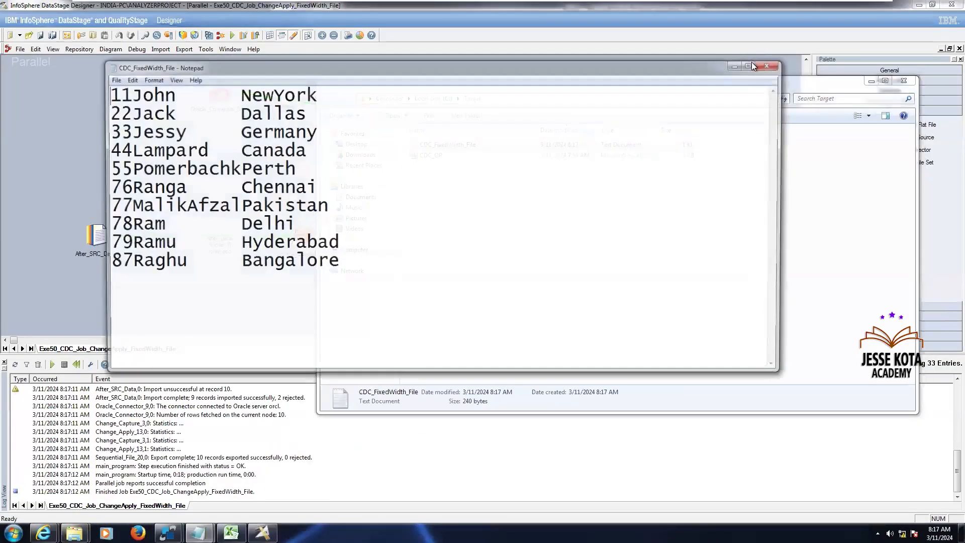
pyautogui.click(752, 64)
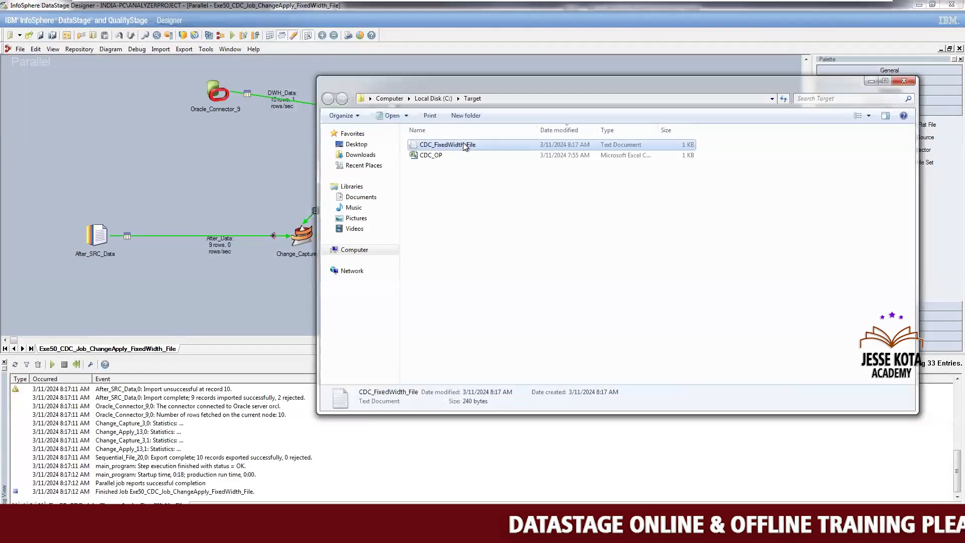
# Copy CDC_FixedWidth_File from the Target folder and paste it onto the host computer's desktop
pyautogui.rightClick(463, 143)
pyautogui.click(493, 234)
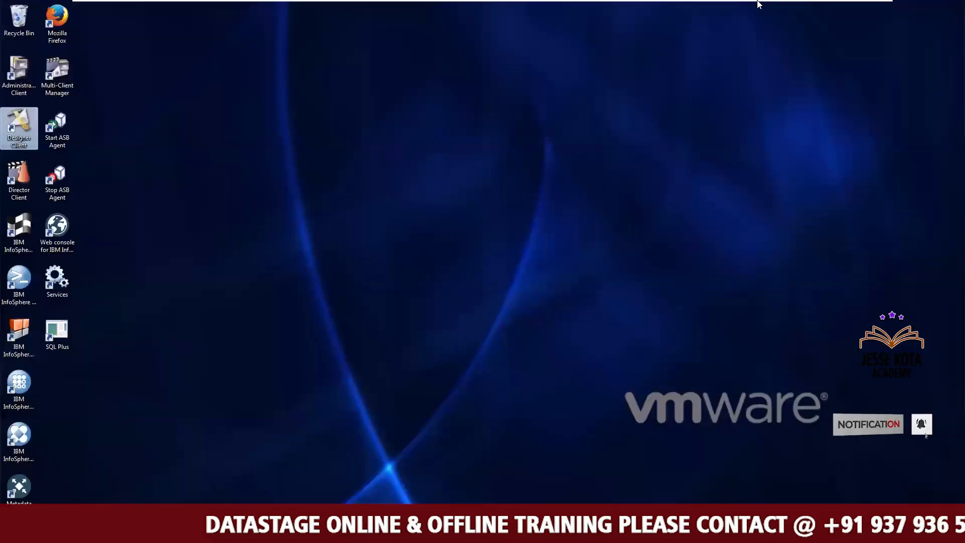
pyautogui.moveTo(834, 14)
pyautogui.click(844, 14)
pyautogui.press('super+d')
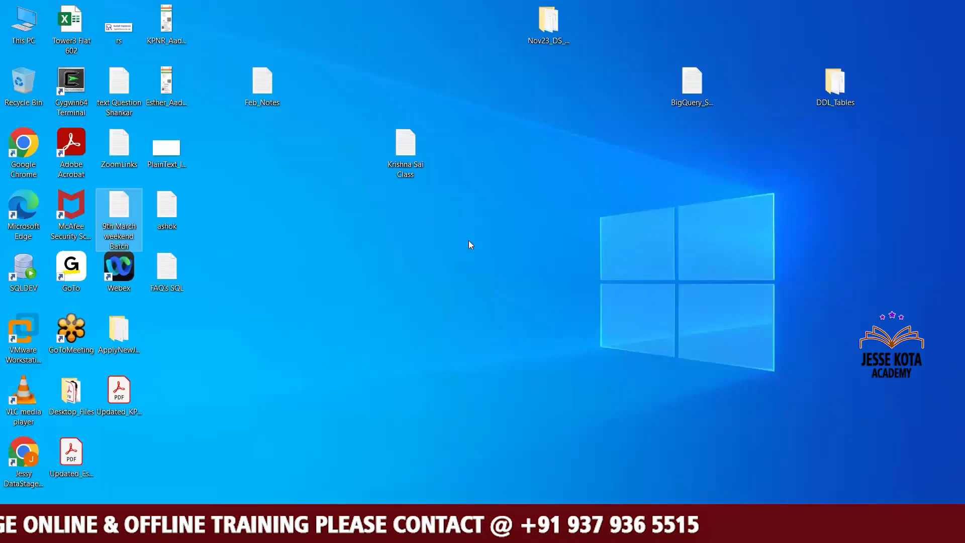
pyautogui.hotkey('ctrl', 'v')
pyautogui.click(468, 241)
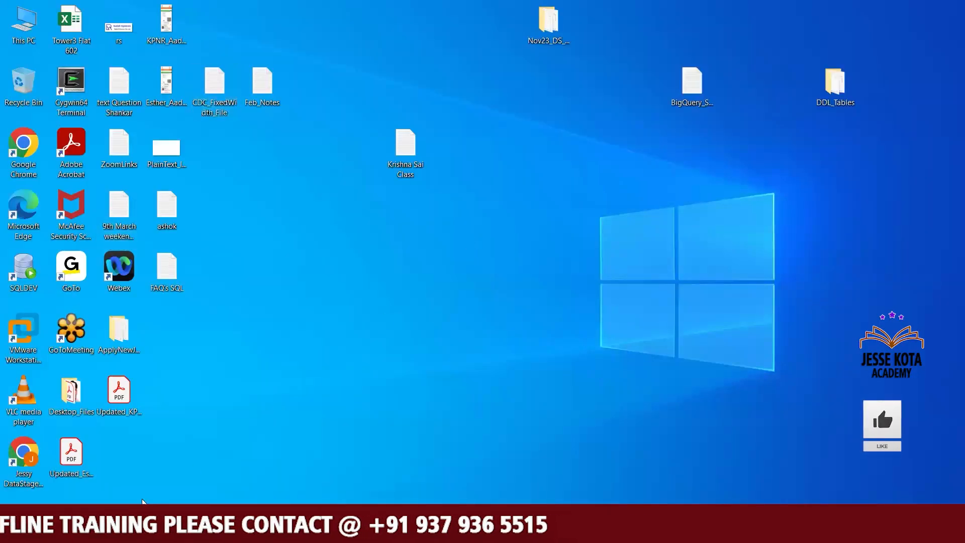
# Start Notepad++ on the host computer and decline the offered update
pyautogui.click(137, 528)
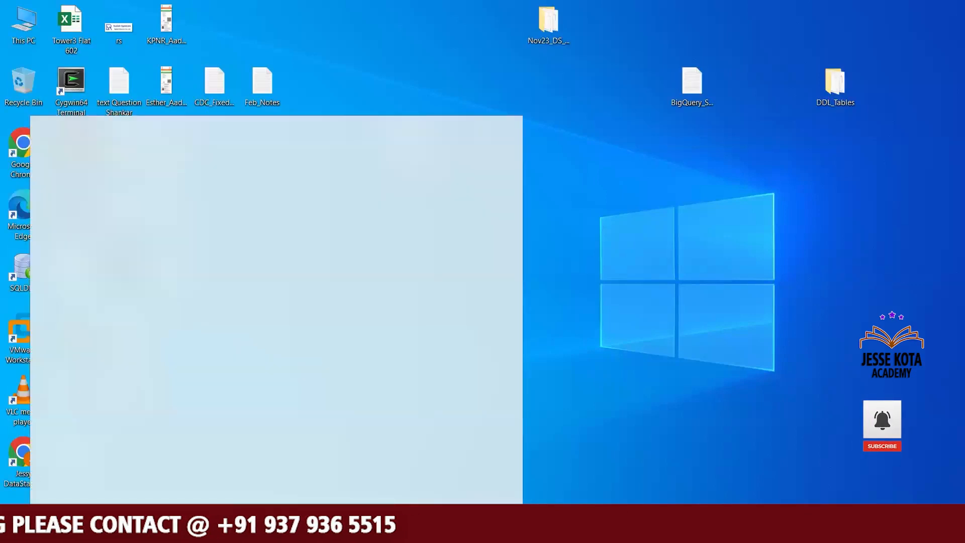
pyautogui.write('no')
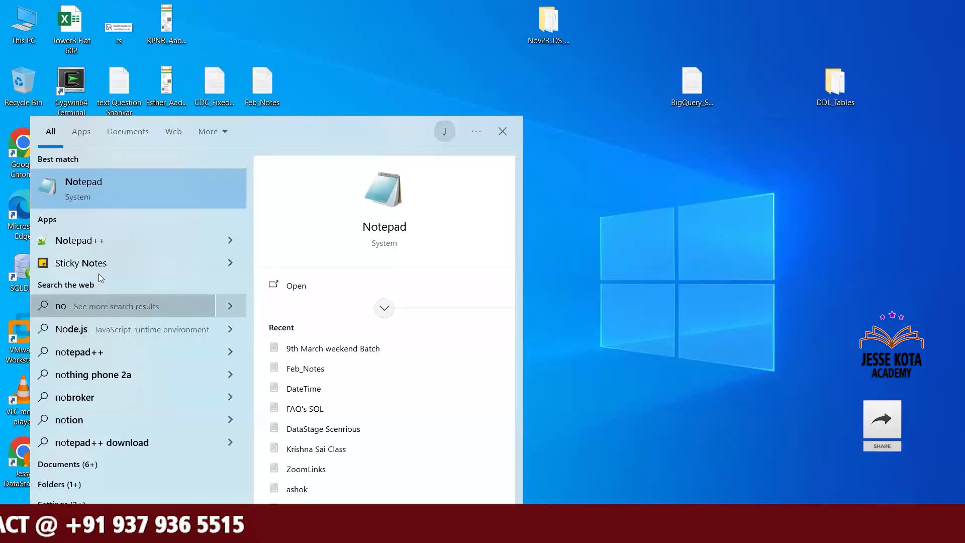
pyautogui.click(100, 243)
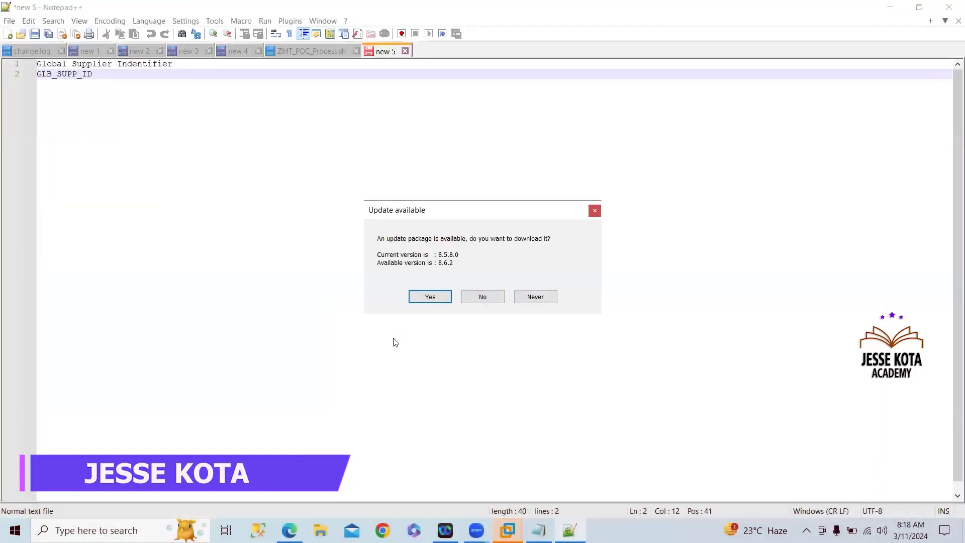
pyautogui.click(481, 296)
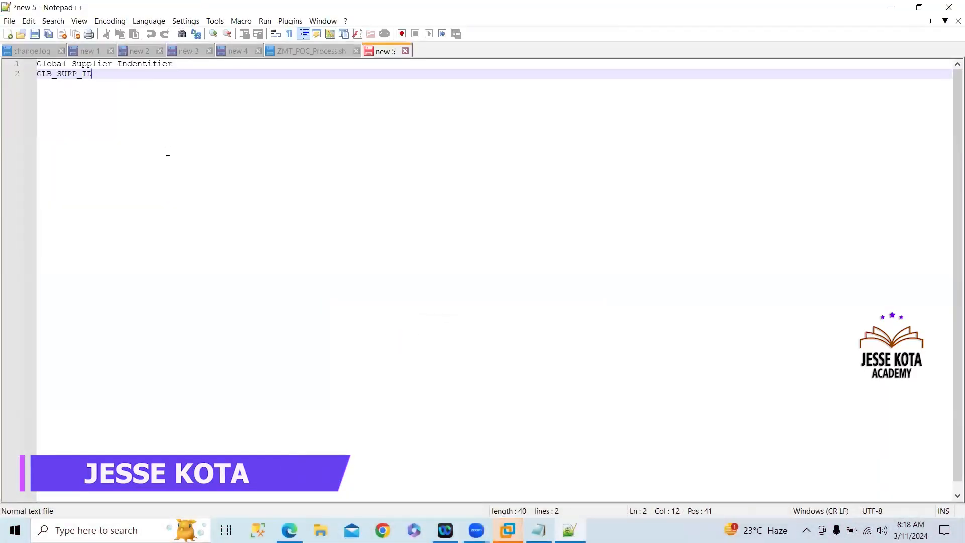
# Open CDC_FixedWidth_File.txt from the Desktop folder and inspect the padding characters after each field
pyautogui.click(9, 22)
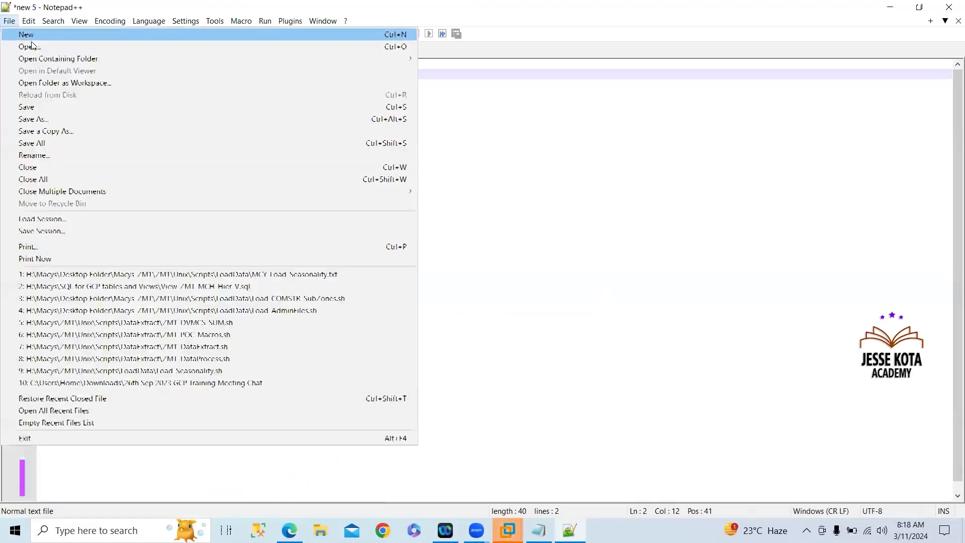
pyautogui.click(33, 43)
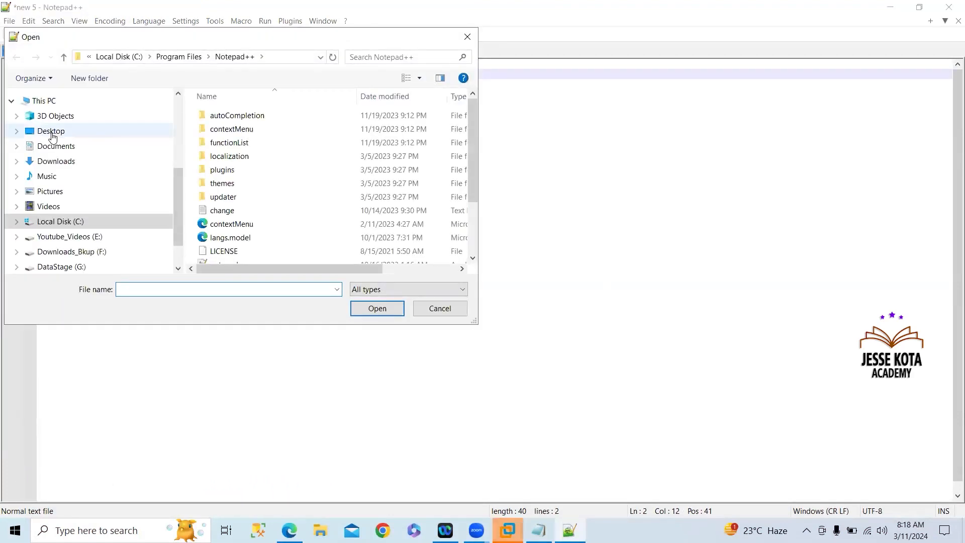
pyautogui.click(49, 132)
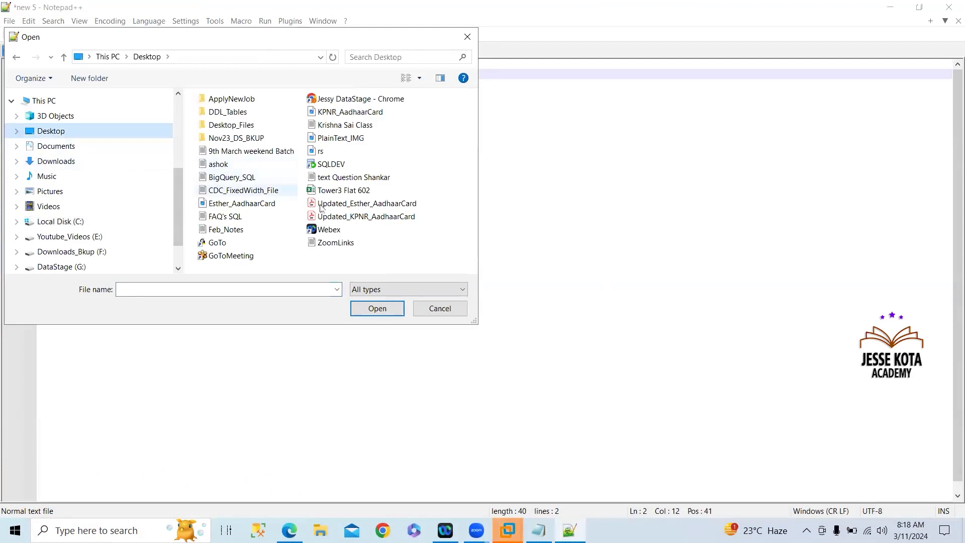
pyautogui.click(377, 309)
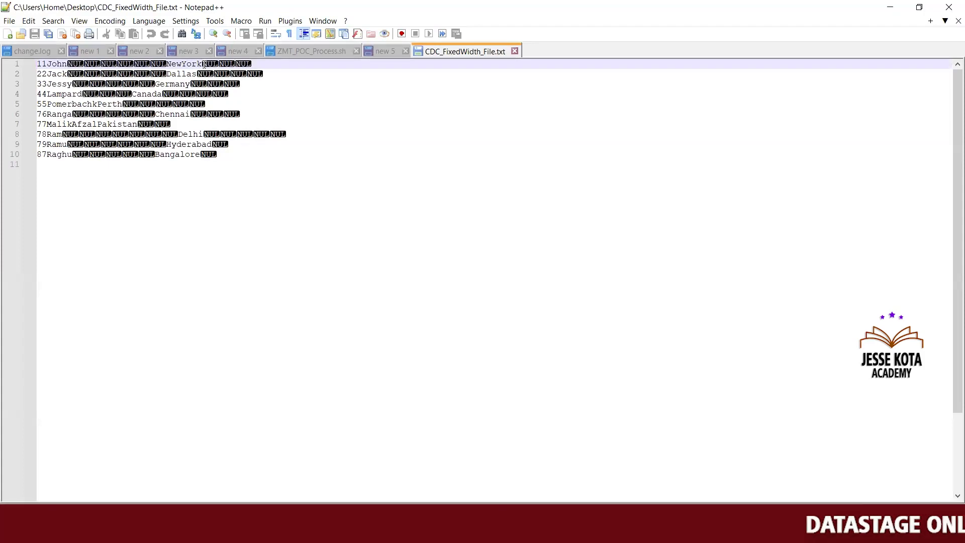
pyautogui.click(231, 155)
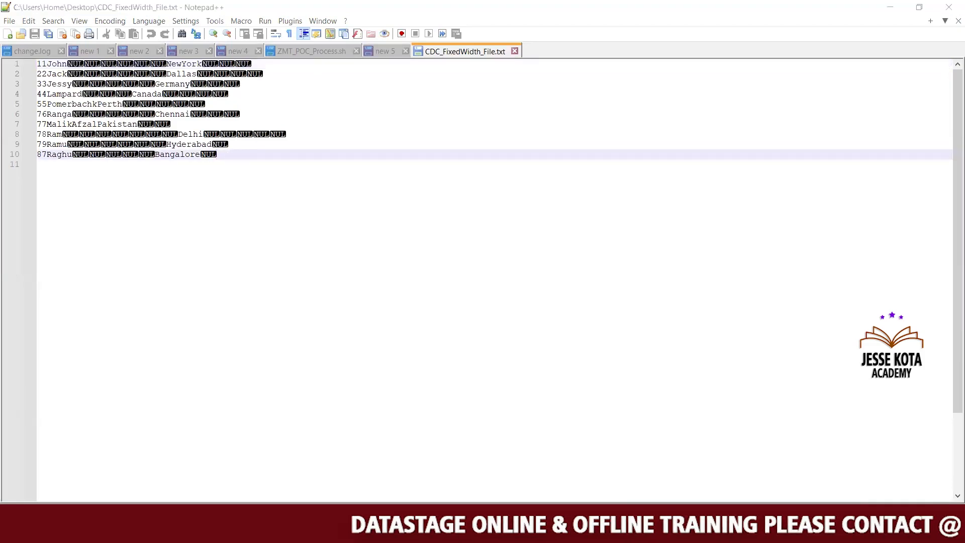
# Switch back to the DataStage Designer job in the virtual machine
pyautogui.click(578, 456)
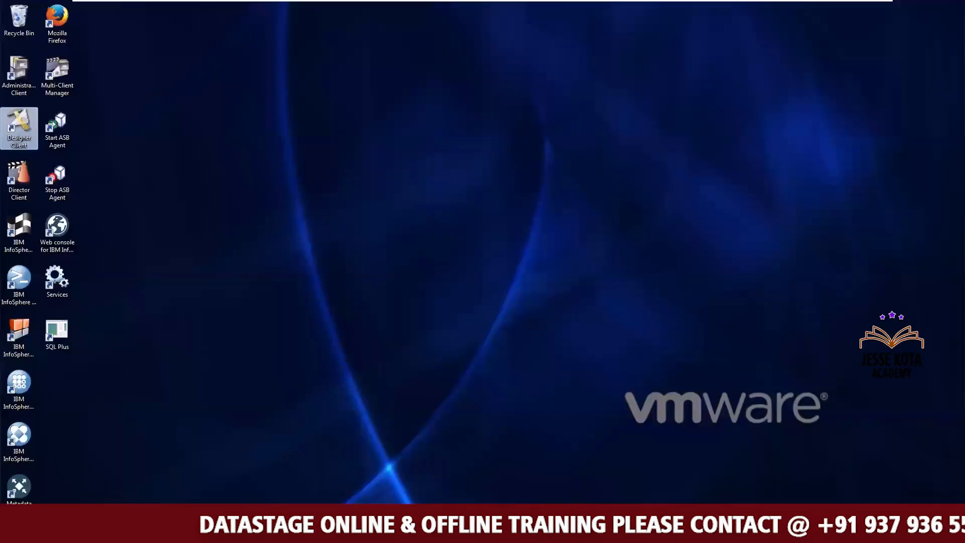
pyautogui.click(262, 531)
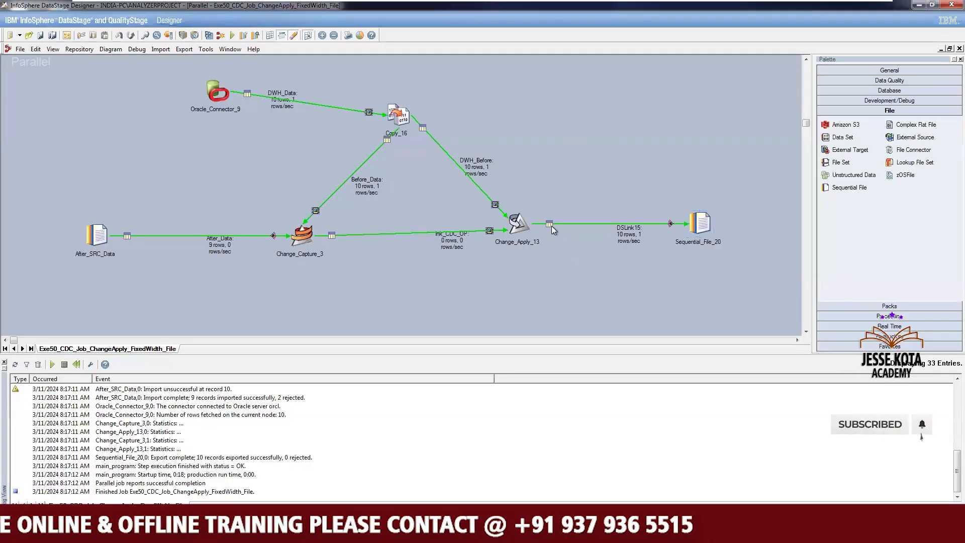
pyautogui.click(550, 224)
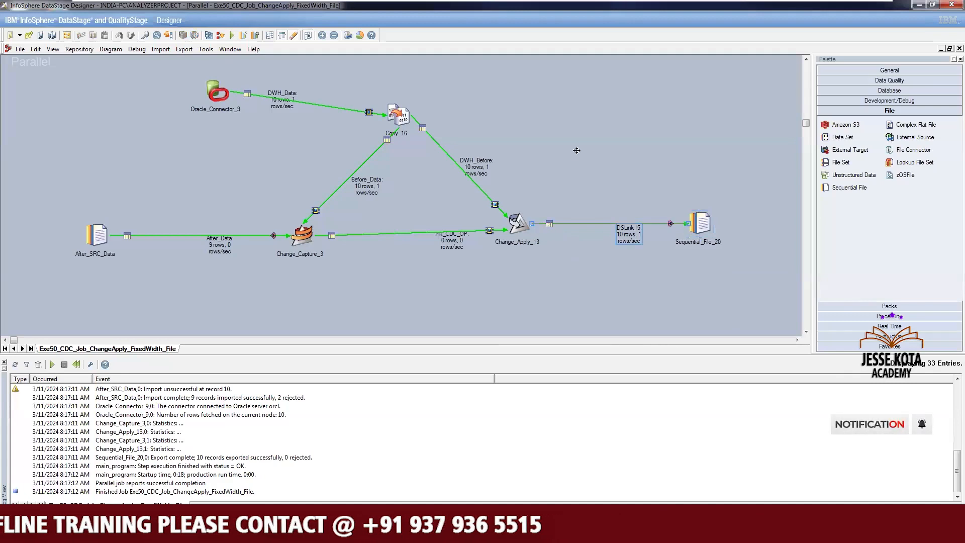
pyautogui.moveTo(531, 224); pyautogui.dragTo(690, 129)
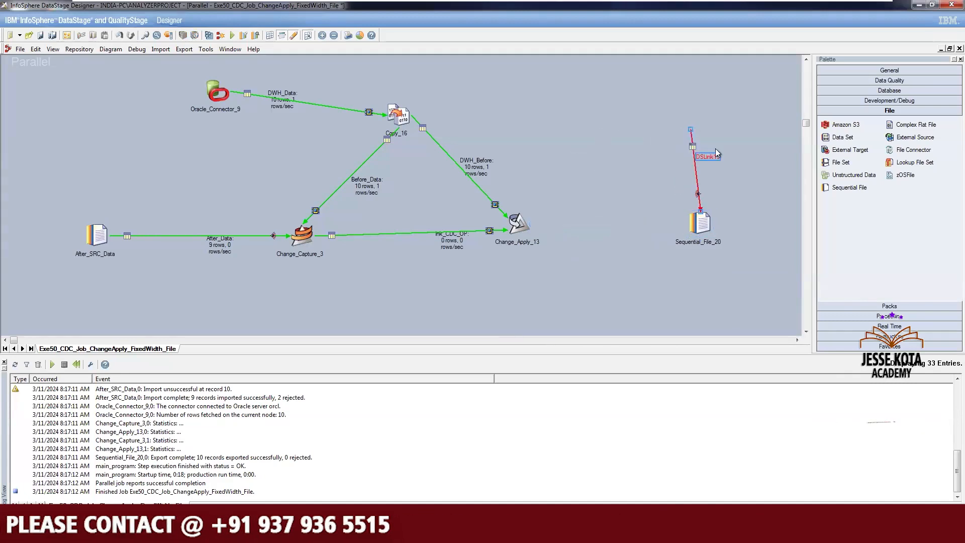
pyautogui.click(907, 316)
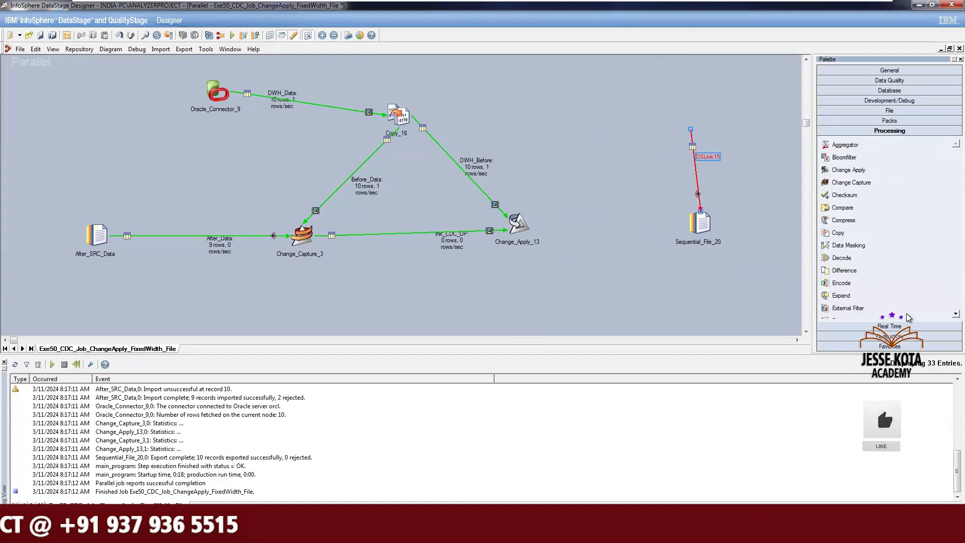
pyautogui.scroll(-3, 934, 315)
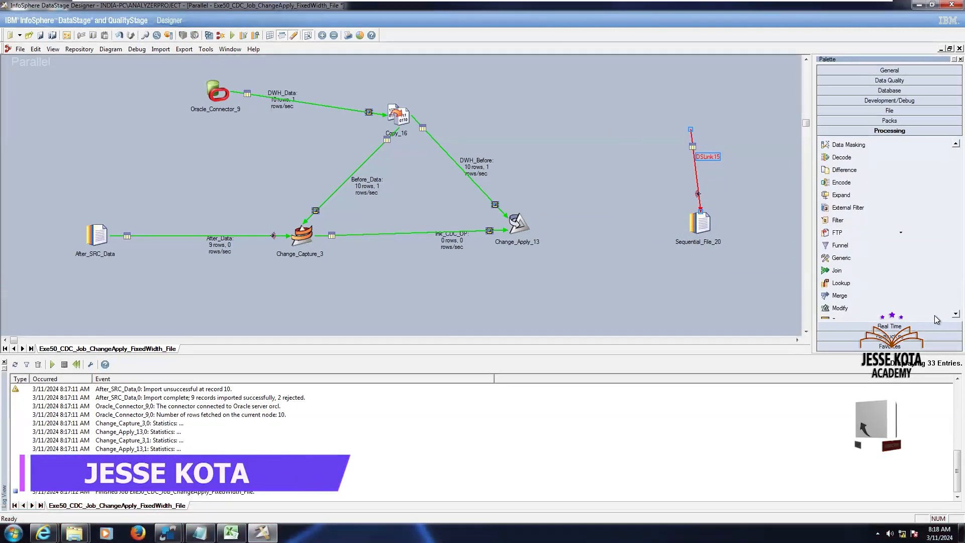
pyautogui.hotkey('ctrl', 's')
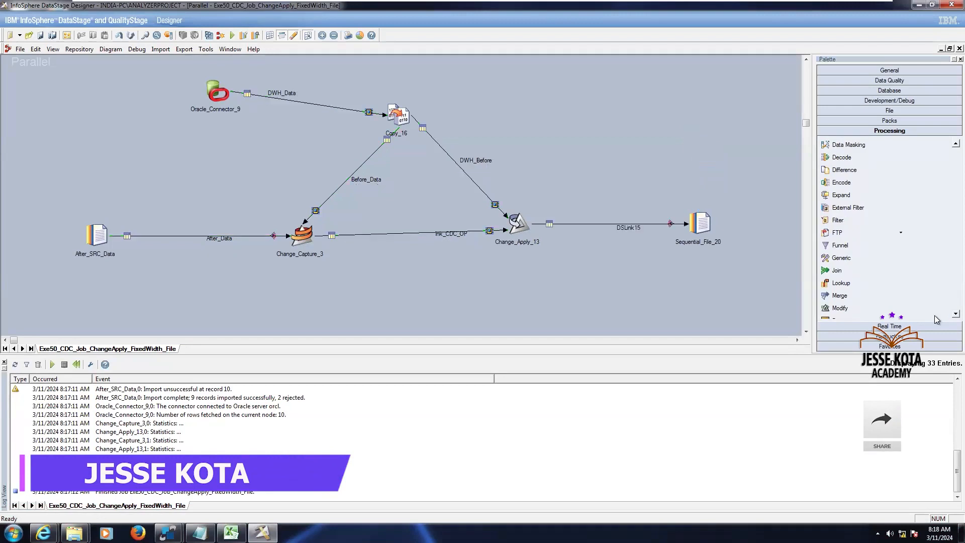
# Change the LOCATION column's SQL type to VarChar in the target Sequential File stage and close the stage editor
pyautogui.doubleClick(701, 221)
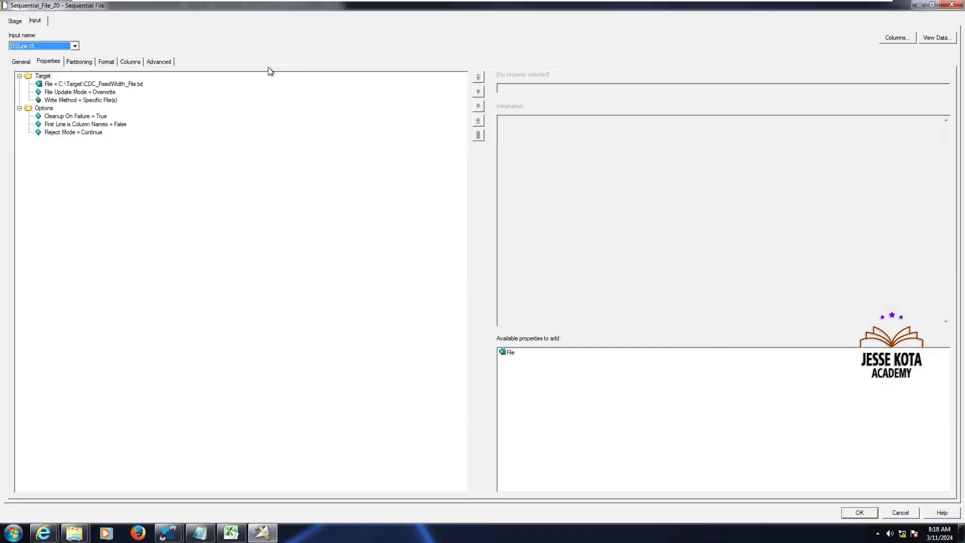
pyautogui.click(131, 63)
pyautogui.click(113, 98)
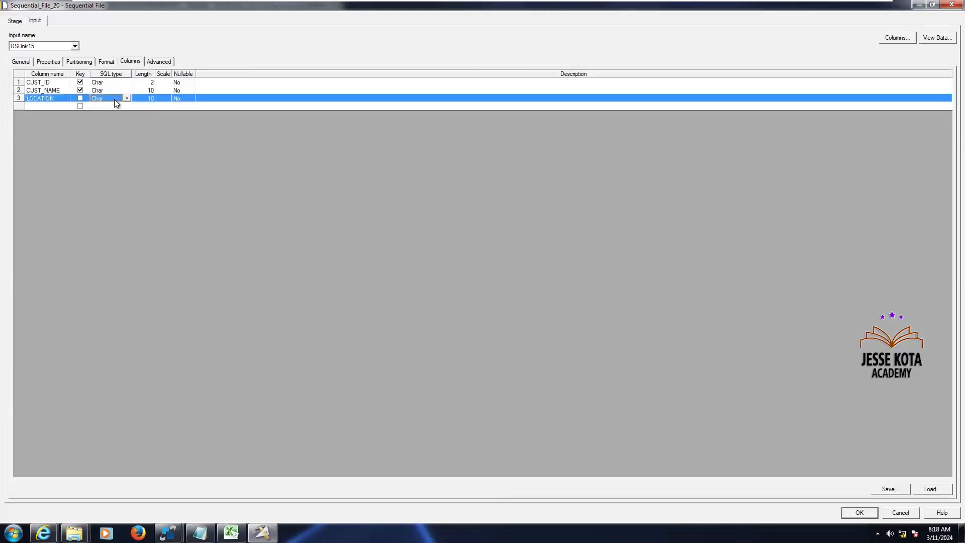
pyautogui.write('v')
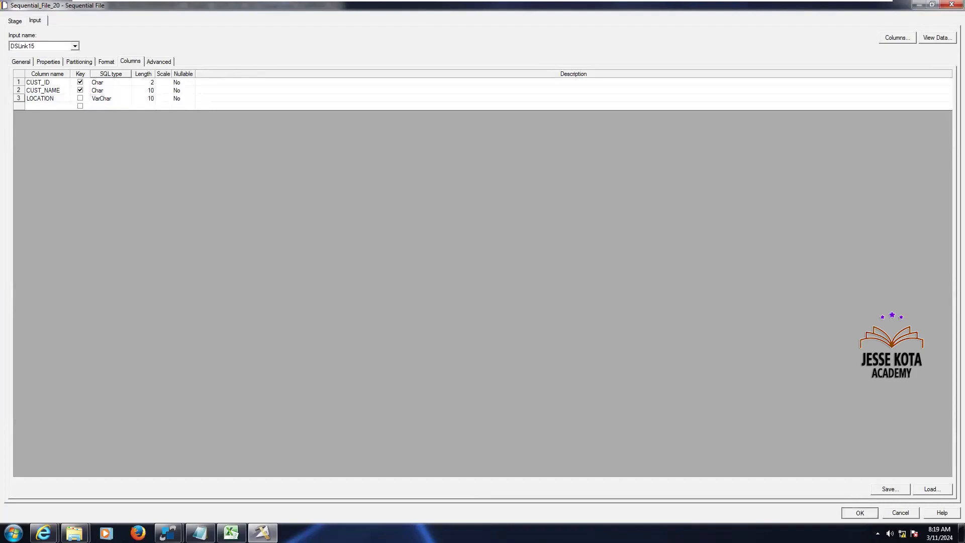
pyautogui.press('Return')
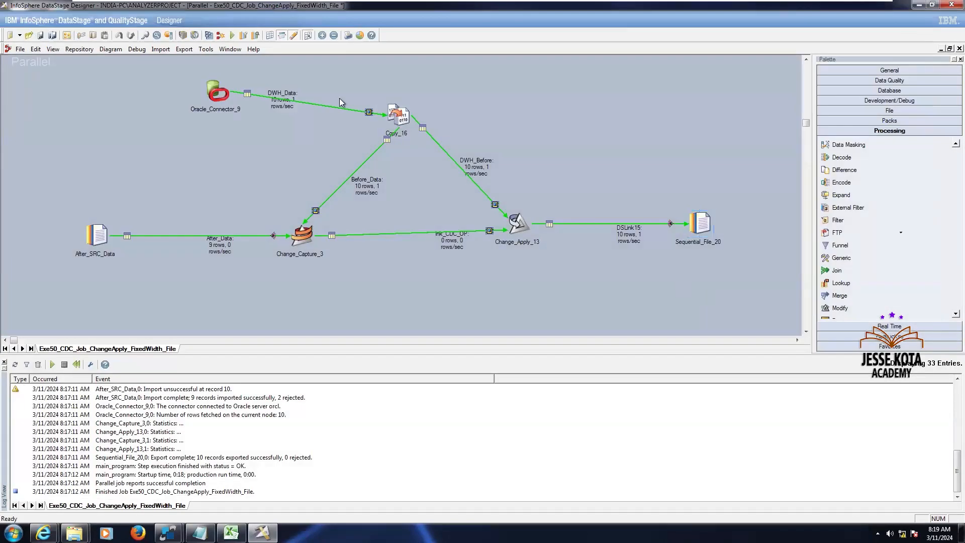
# Start another run of the job, saving and recompiling it with the changed column definition first
pyautogui.click(232, 36)
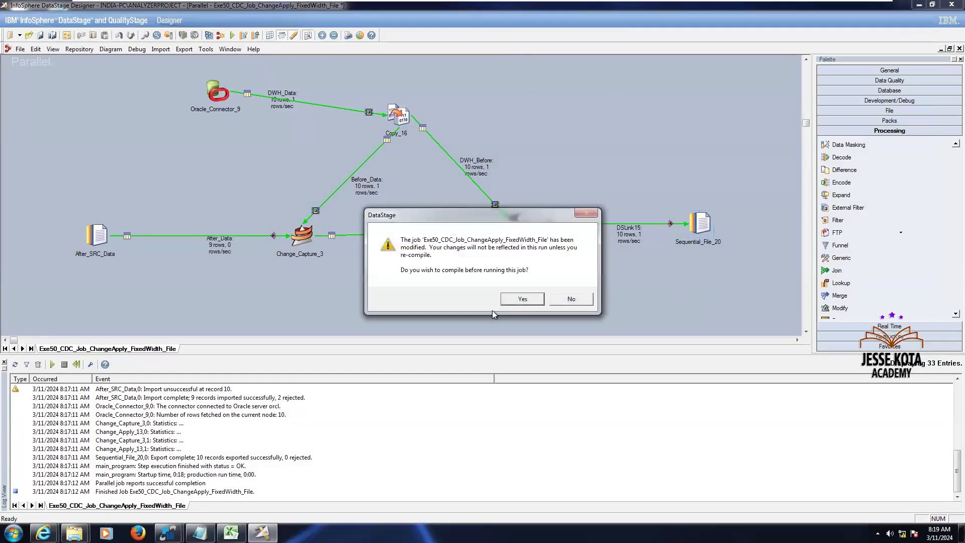
pyautogui.click(521, 300)
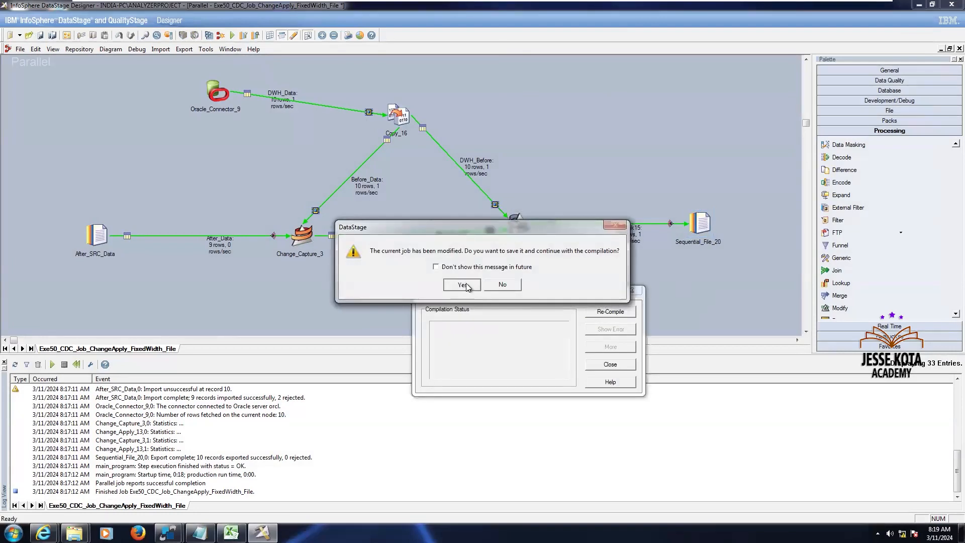
pyautogui.click(461, 285)
# Switch to Notepad++ and close the CDC_FixedWidth_File.txt file
pyautogui.moveTo(787, 3)
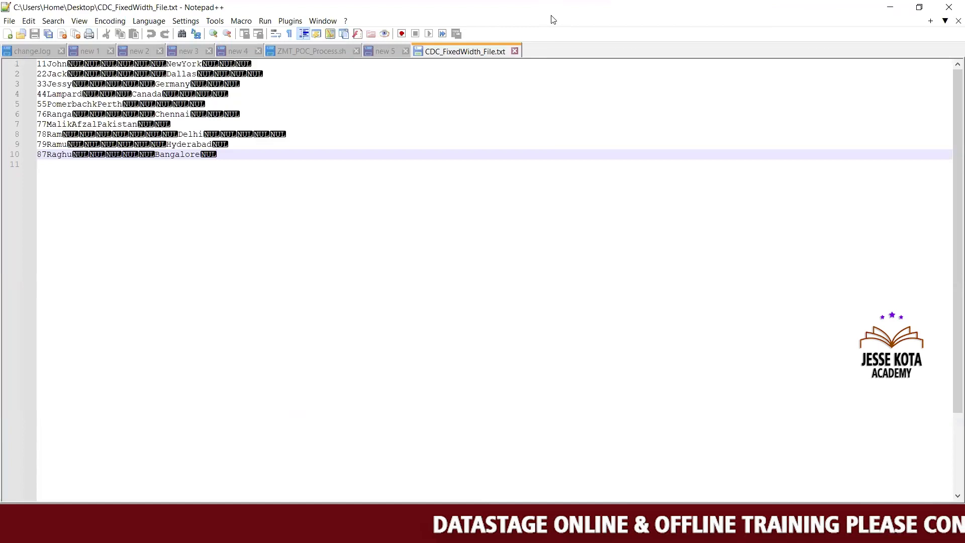
pyautogui.press('Down')
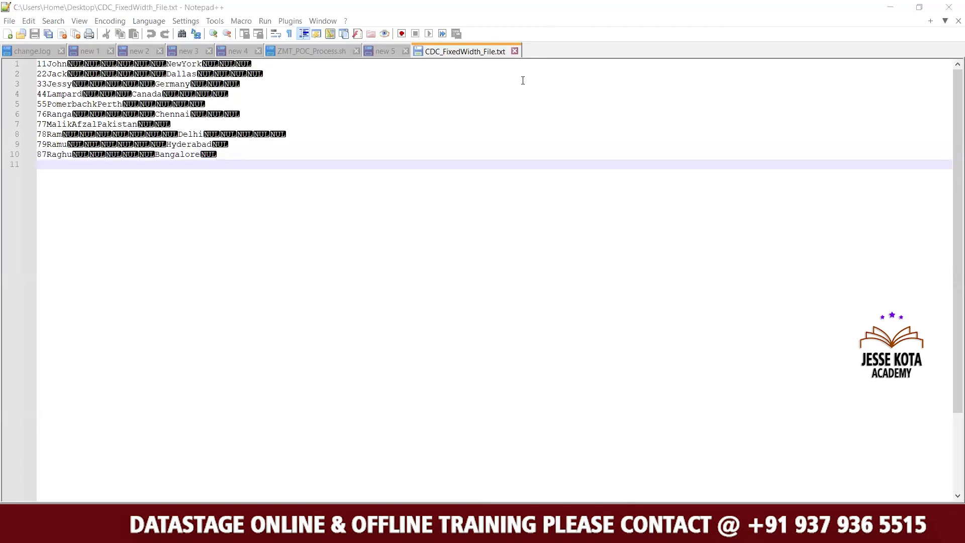
pyautogui.click(514, 51)
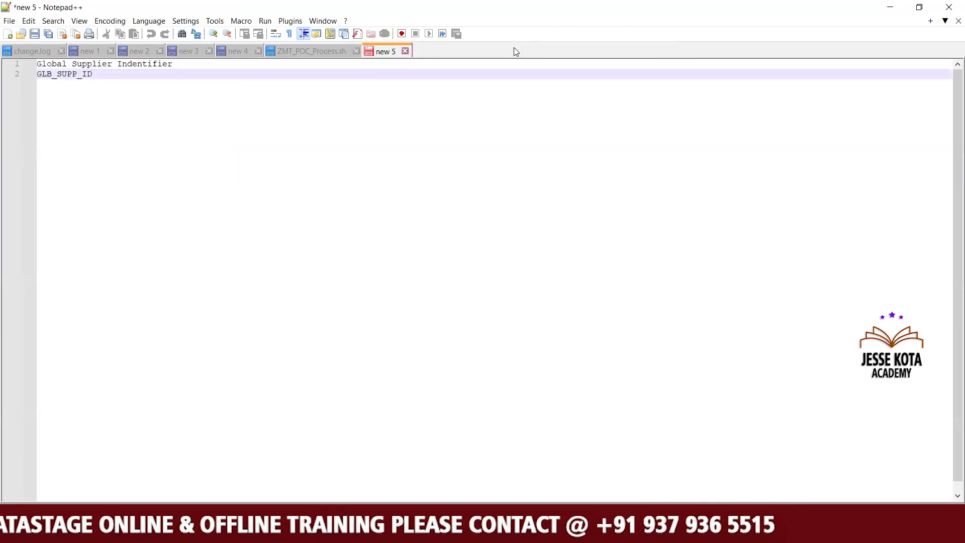
# Permanently delete the existing CDC_FixedWidth_File text document from the host desktop
pyautogui.press('super+d')
pyautogui.doubleClick(222, 84)
pyautogui.hotkey('shift', 'Delete')
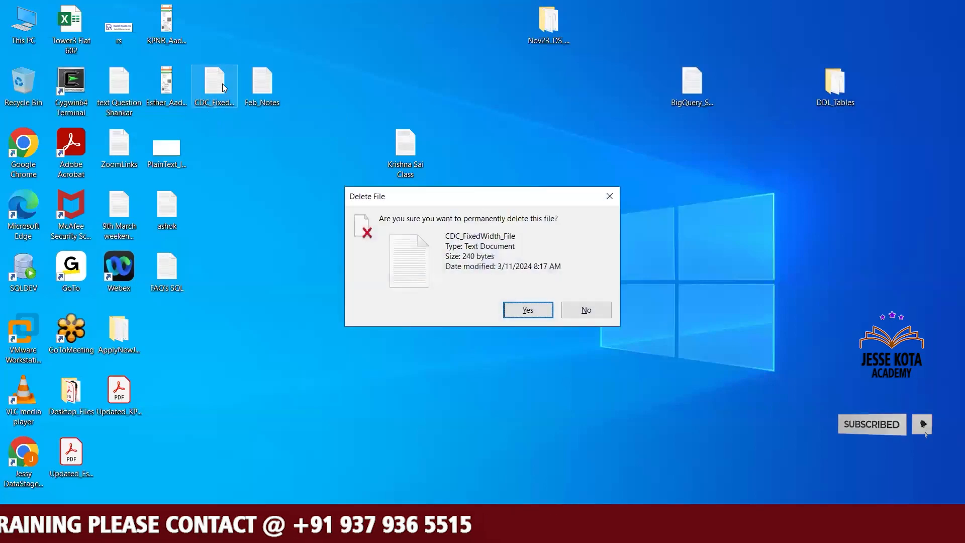
pyautogui.press('Return')
# Switch back to the DS115 virtual machine and dismiss the dialog left open in DataStage Designer
pyautogui.moveTo(507, 531)
pyautogui.click(564, 454)
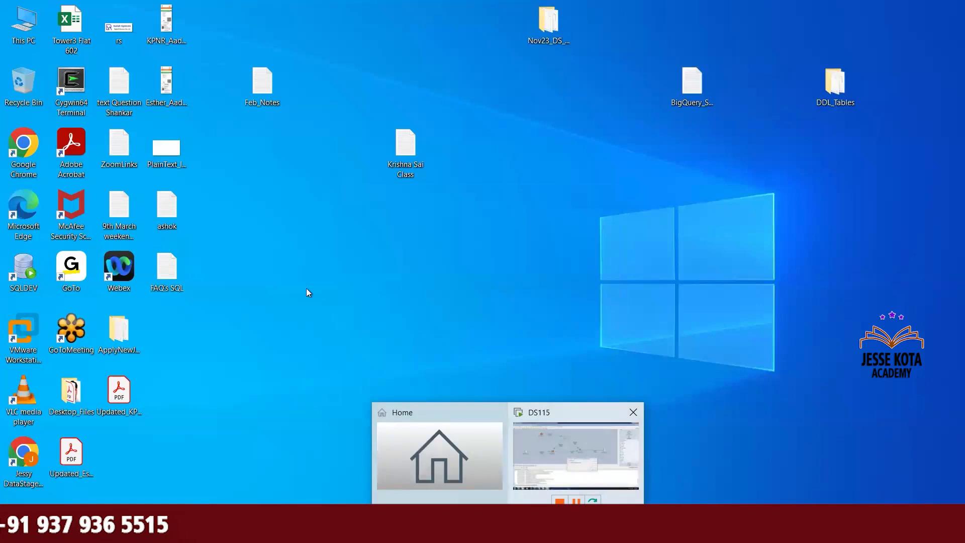
pyautogui.press('Escape')
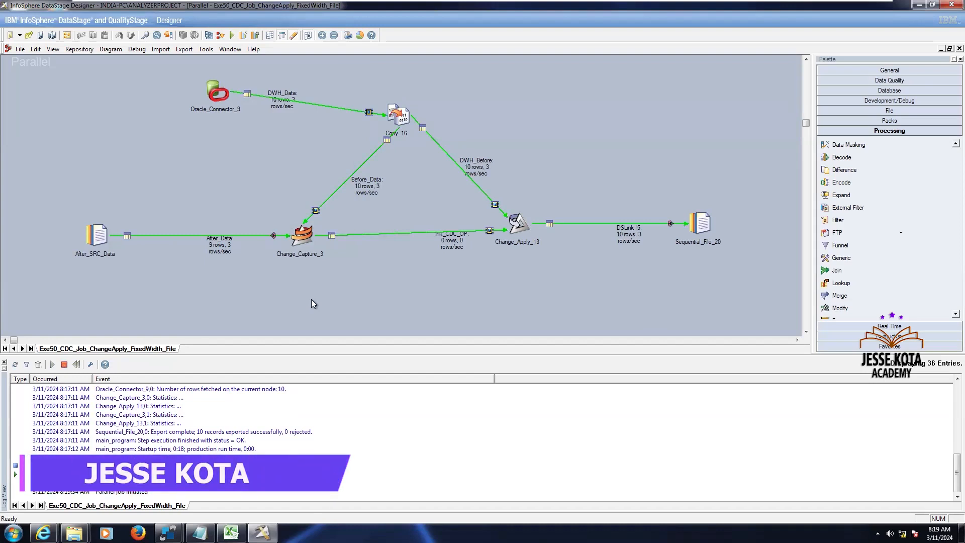
pyautogui.moveTo(837, 4)
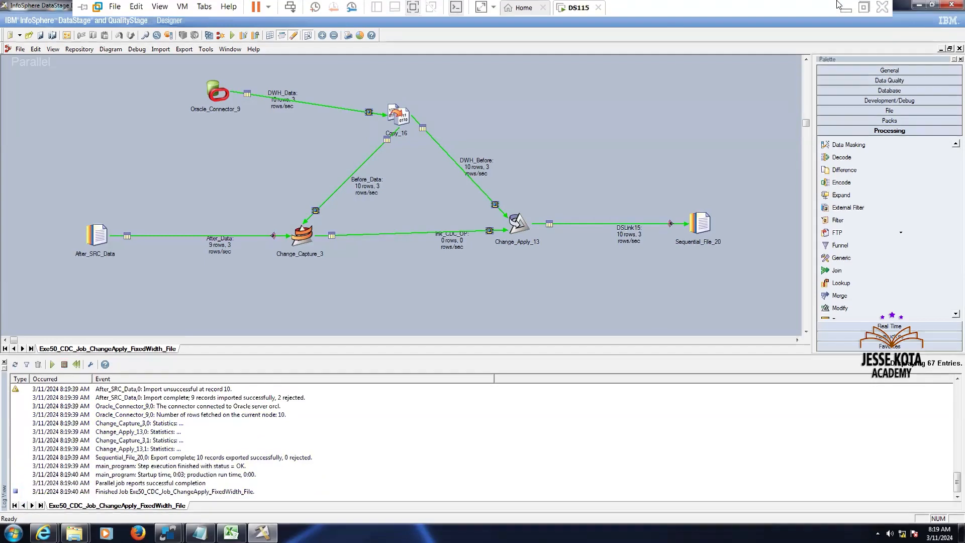
pyautogui.click(846, 10)
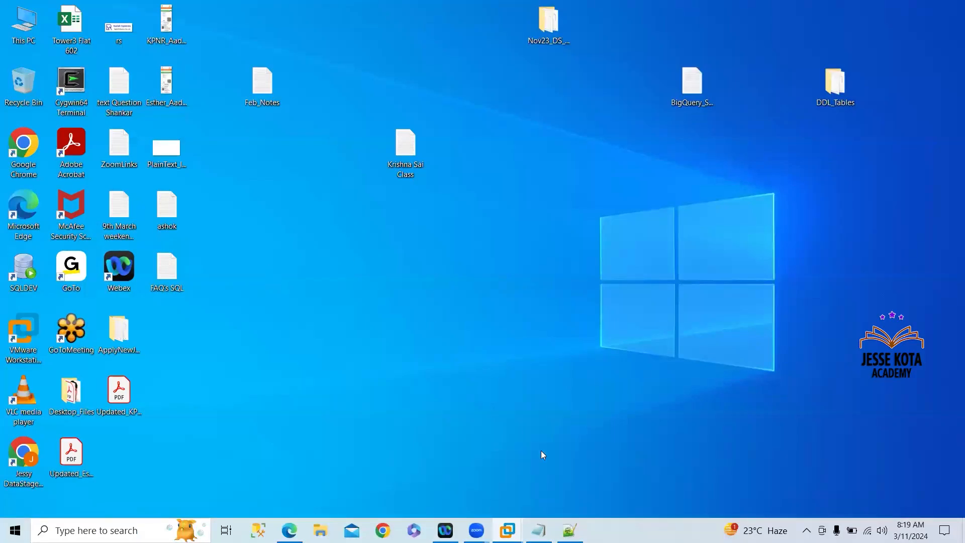
pyautogui.moveTo(507, 530)
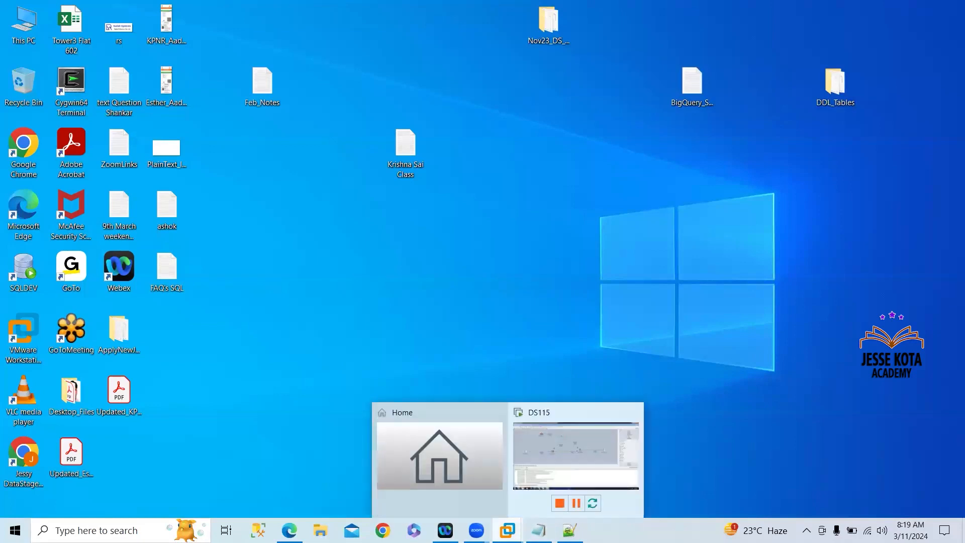
pyautogui.click(557, 469)
# Open the Target folder in the virtual machine and copy the regenerated CDC_FixedWidth_File to the host desktop
pyautogui.moveTo(74, 531)
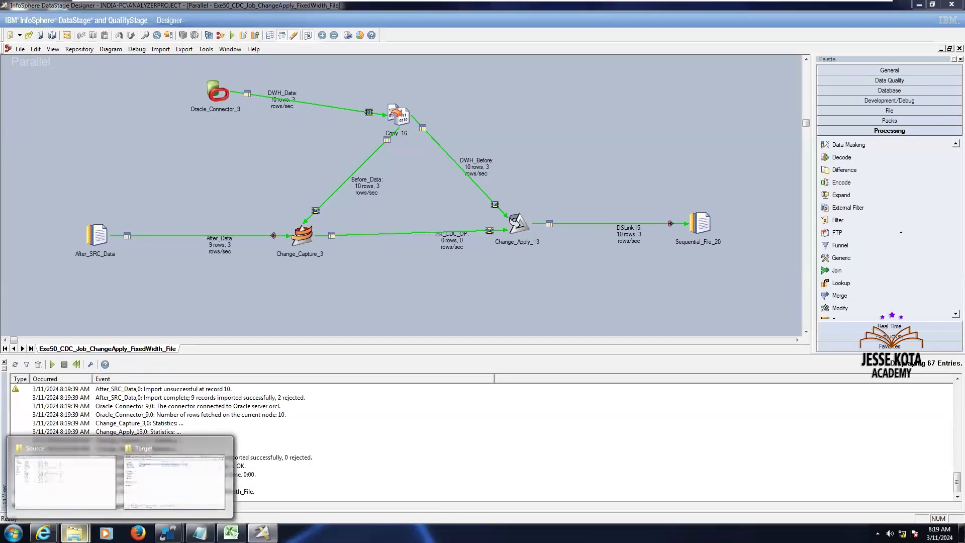
pyautogui.click(157, 491)
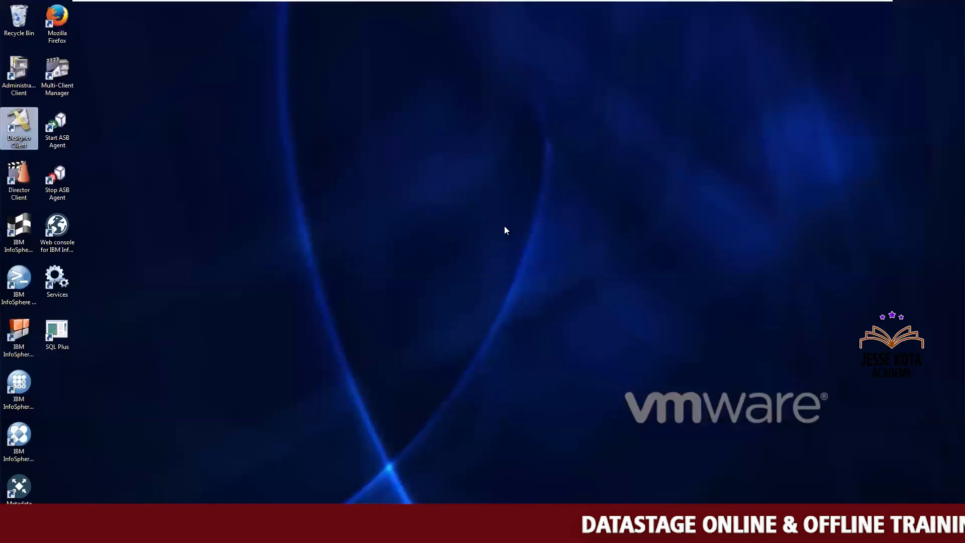
pyautogui.moveTo(840, 2)
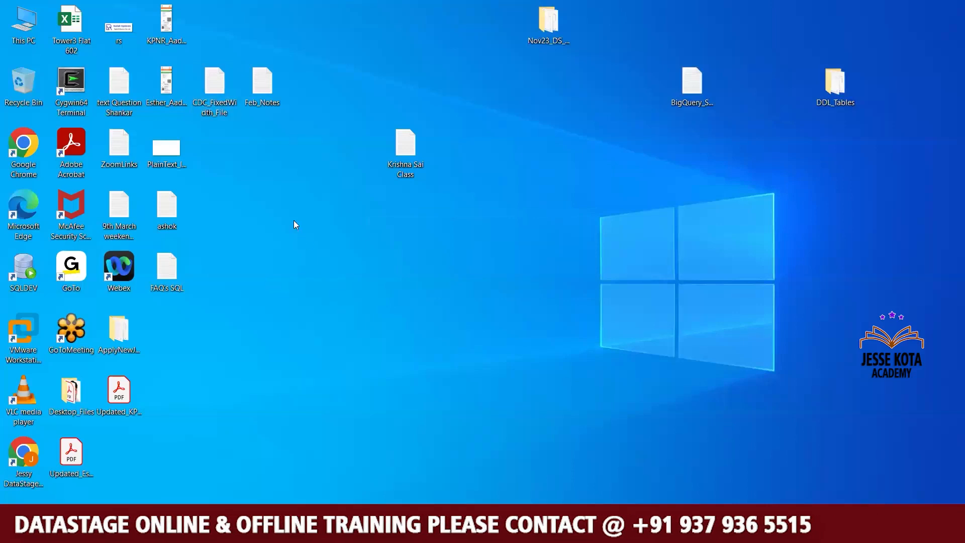
# Switch to Notepad++ and open CDC_FixedWidth_File from the Desktop folder
pyautogui.click(643, 530)
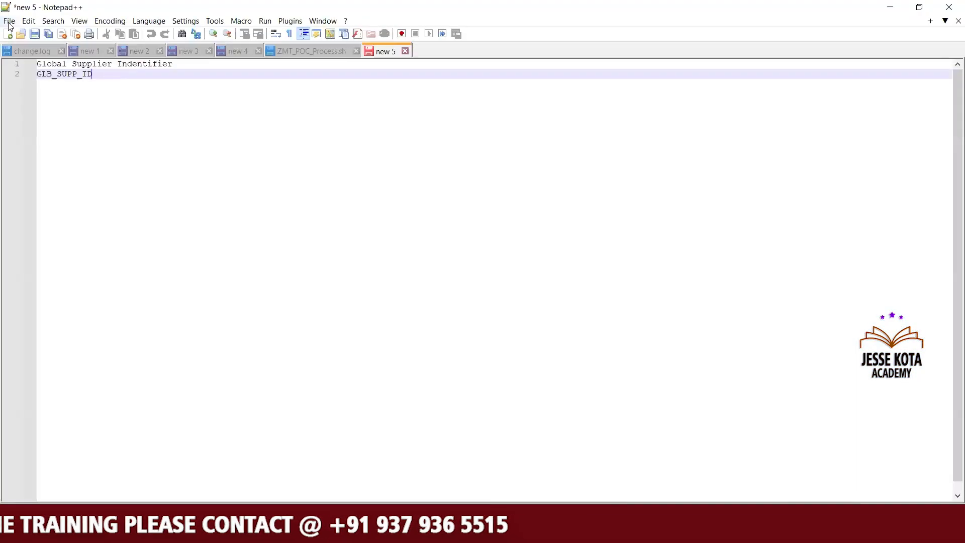
pyautogui.click(9, 20)
pyautogui.click(34, 46)
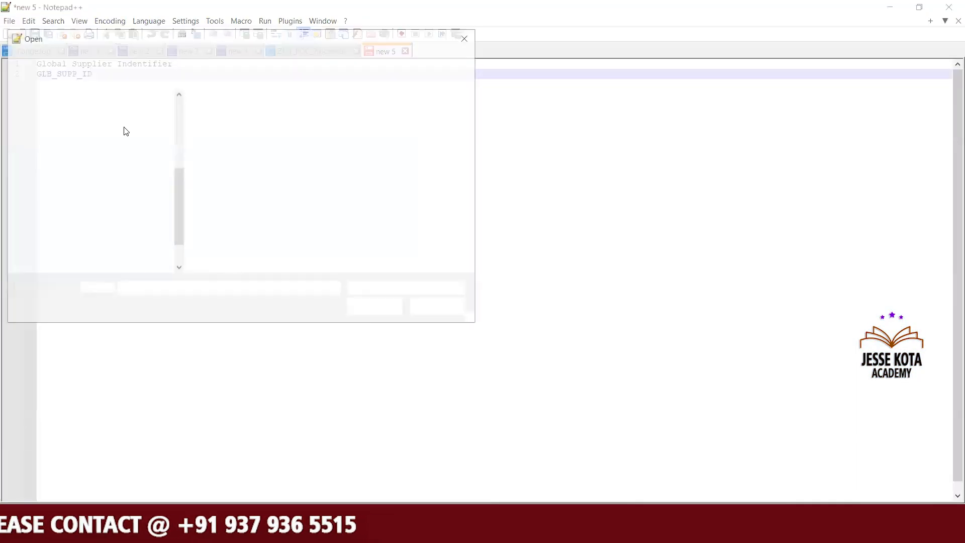
pyautogui.click(64, 132)
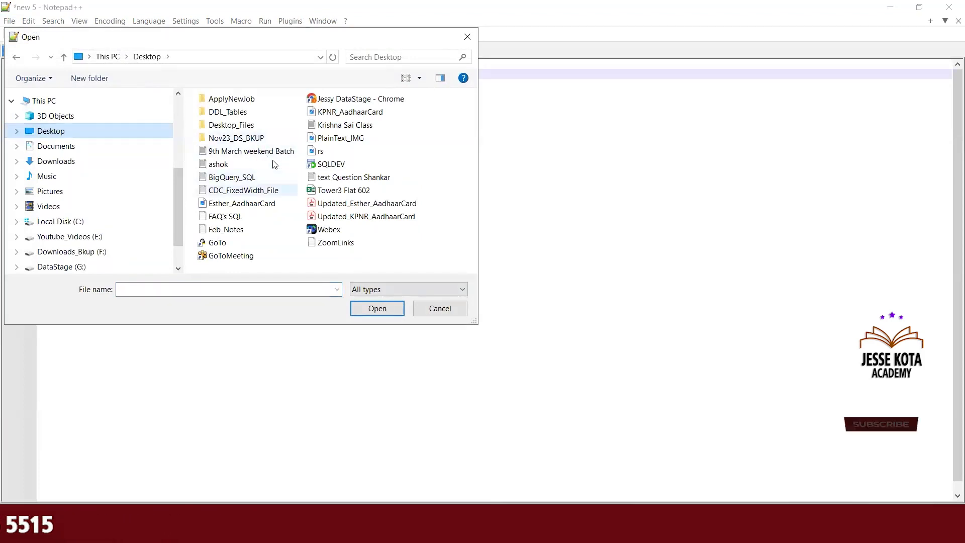
pyautogui.click(243, 190)
pyautogui.click(382, 310)
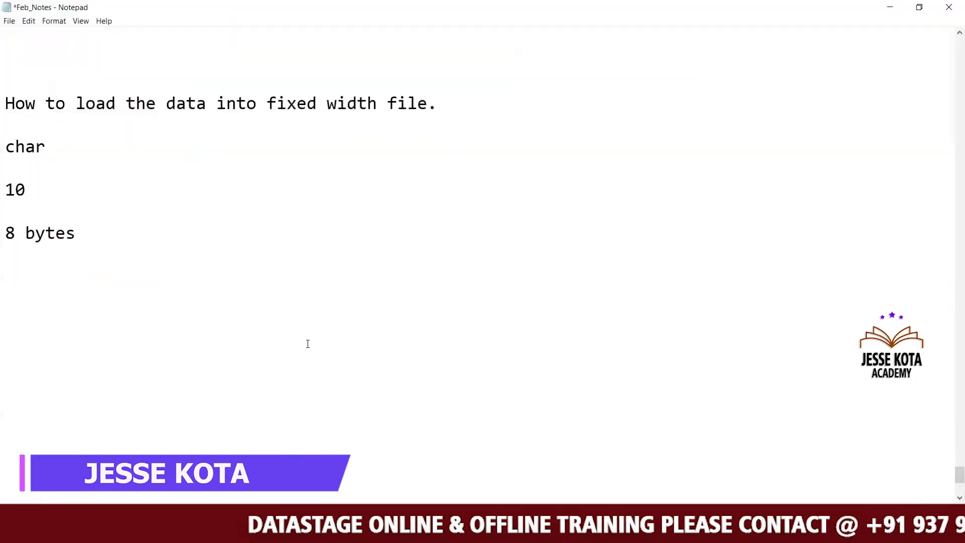
# Add the lines char(2) and char(10) below "8 bytes" in the Feb_Notes file in Notepad
pyautogui.press('Return')
pyautogui.write('cha')
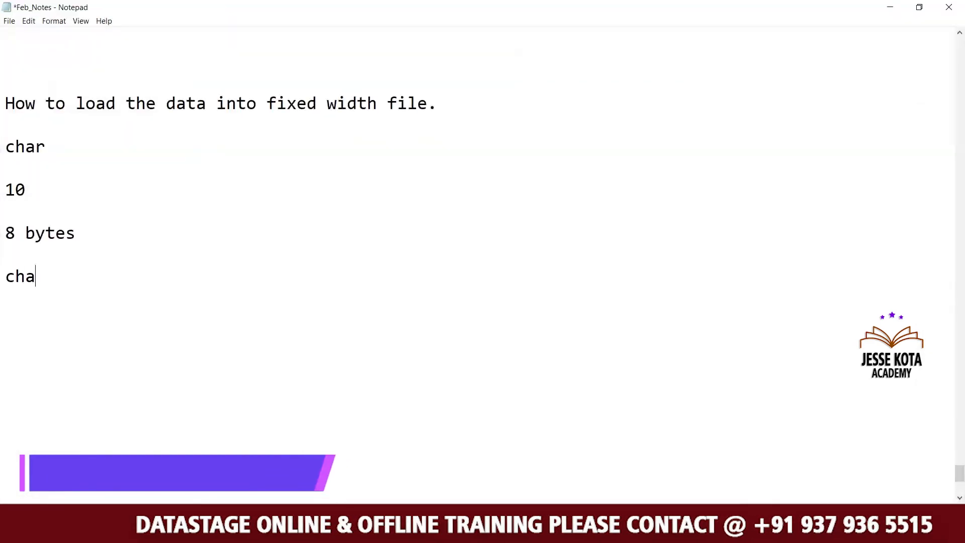
pyautogui.write('r(2)')
pyautogui.press('Return')
pyautogui.write('char(10)')
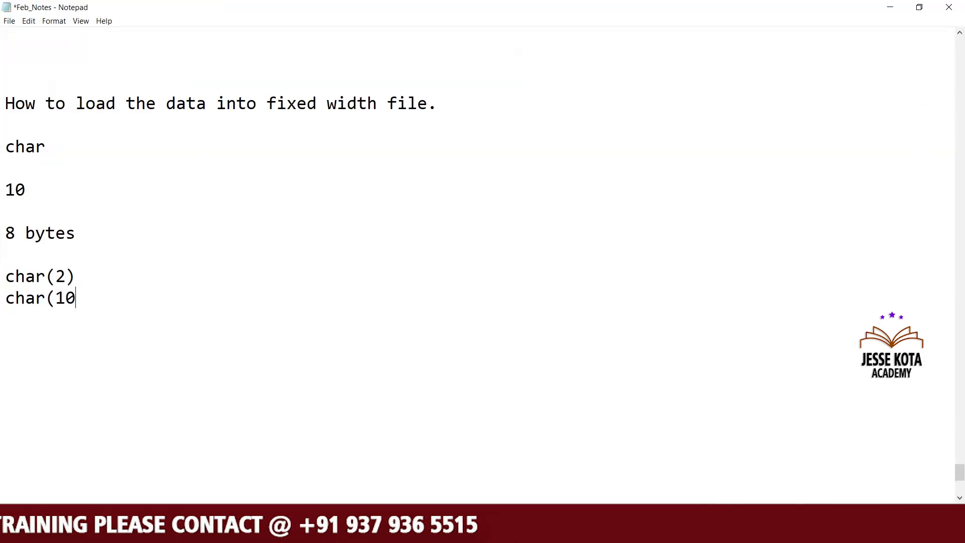